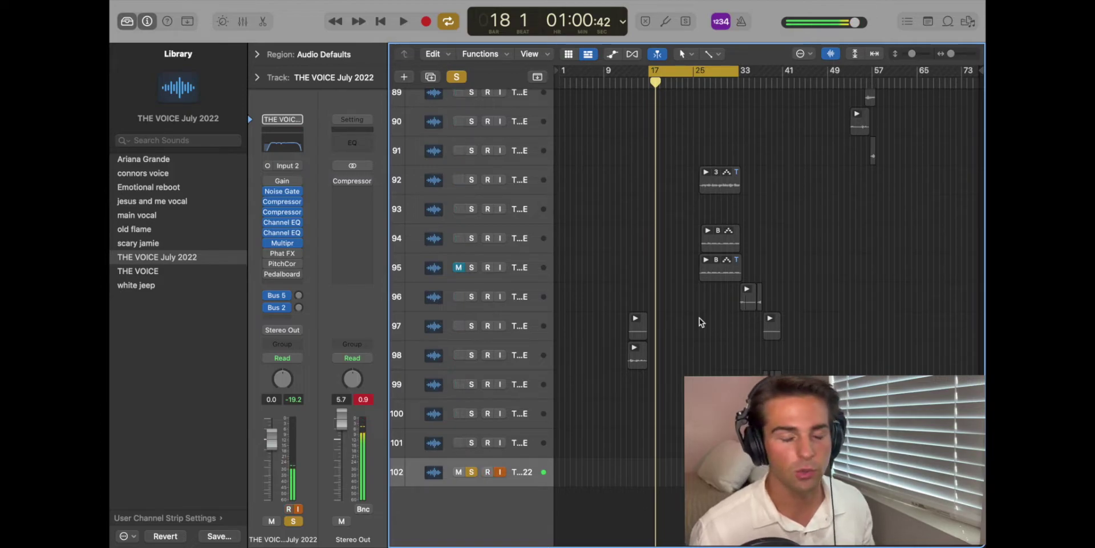
Clear the solo state from all tracks so the whole arrangement can be heard
{"action": "scroll", "coordinate": [623, 389], "scroll_direction": "up", "scroll_amount": 15}
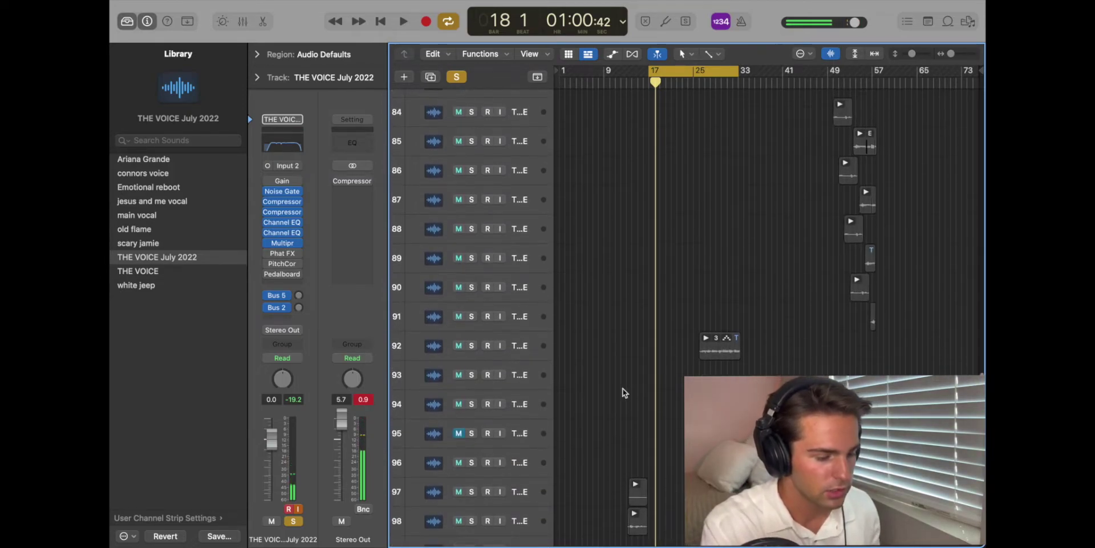
{"action": "scroll", "coordinate": [623, 388], "scroll_direction": "down", "scroll_amount": 15}
{"action": "scroll", "coordinate": [621, 388], "scroll_direction": "up", "scroll_amount": 1}
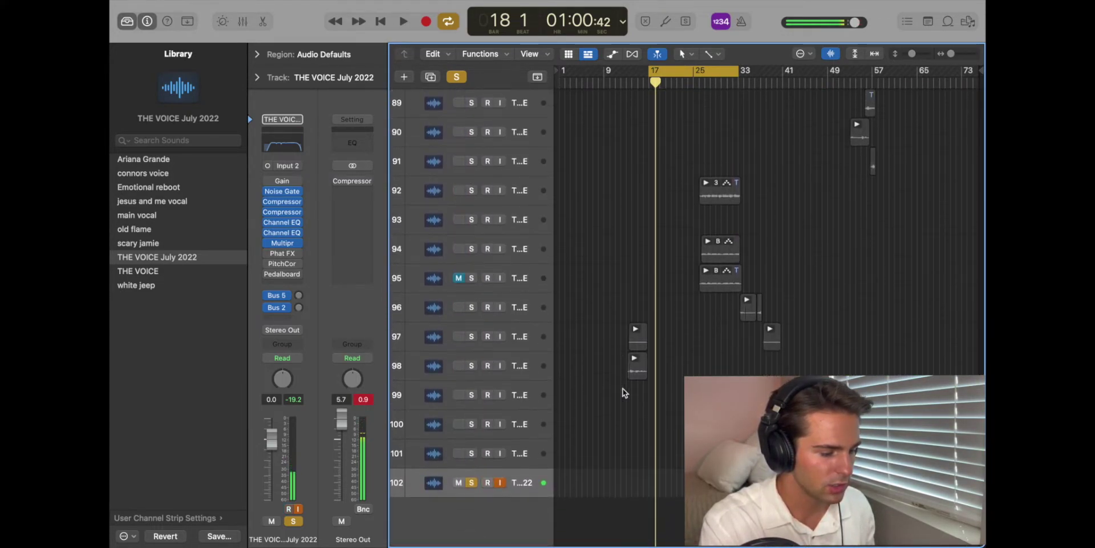
{"action": "scroll", "coordinate": [644, 230], "scroll_direction": "up", "scroll_amount": 3}
{"action": "scroll", "coordinate": [645, 230], "scroll_direction": "up", "scroll_amount": 20}
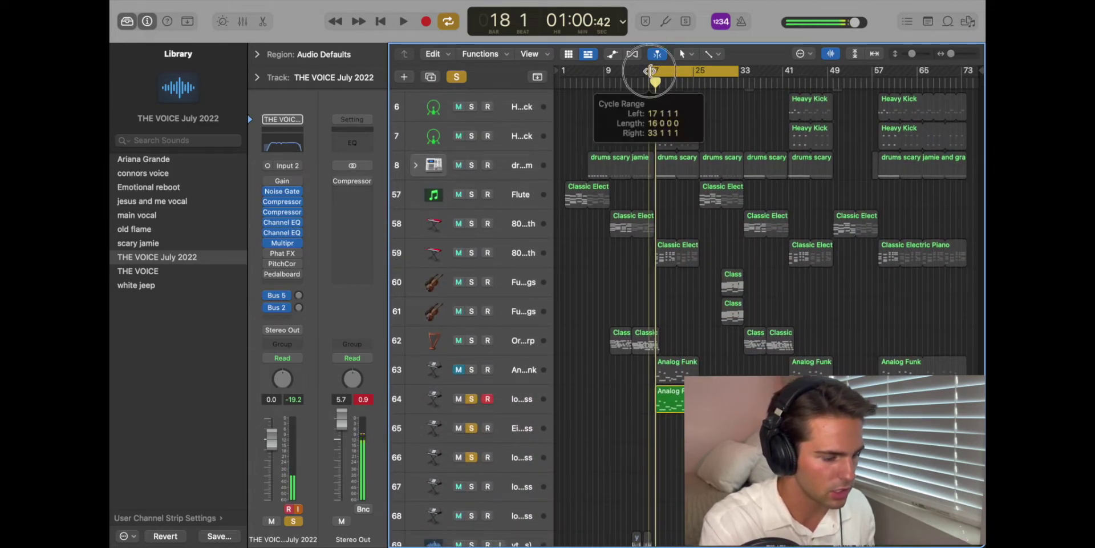
{"action": "left_click", "coordinate": [457, 77]}
{"action": "scroll", "coordinate": [591, 204], "scroll_direction": "down", "scroll_amount": 20}
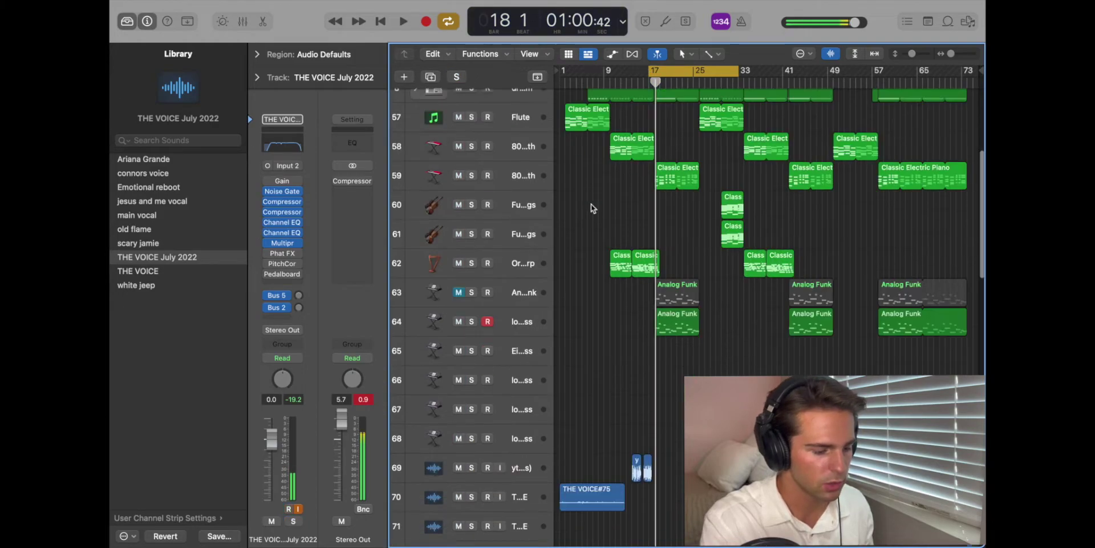
{"action": "scroll", "coordinate": [639, 173], "scroll_direction": "up", "scroll_amount": 7}
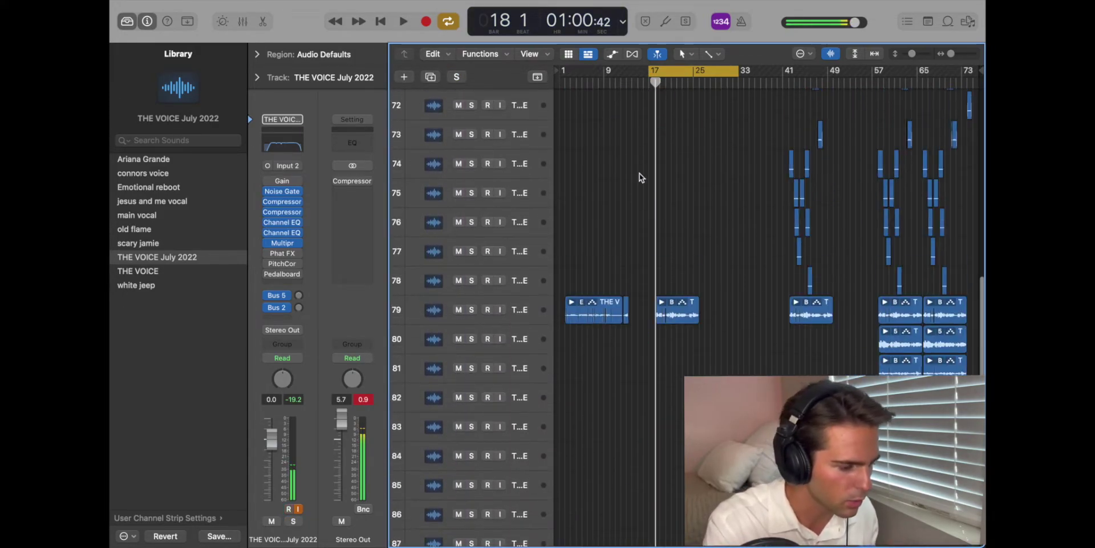
Extend the start of the cycle range slightly before bar 17 and play back the section briefly
{"action": "left_click_drag", "start_coordinate": [647, 67], "coordinate": [643, 69]}
{"action": "key", "text": "space"}
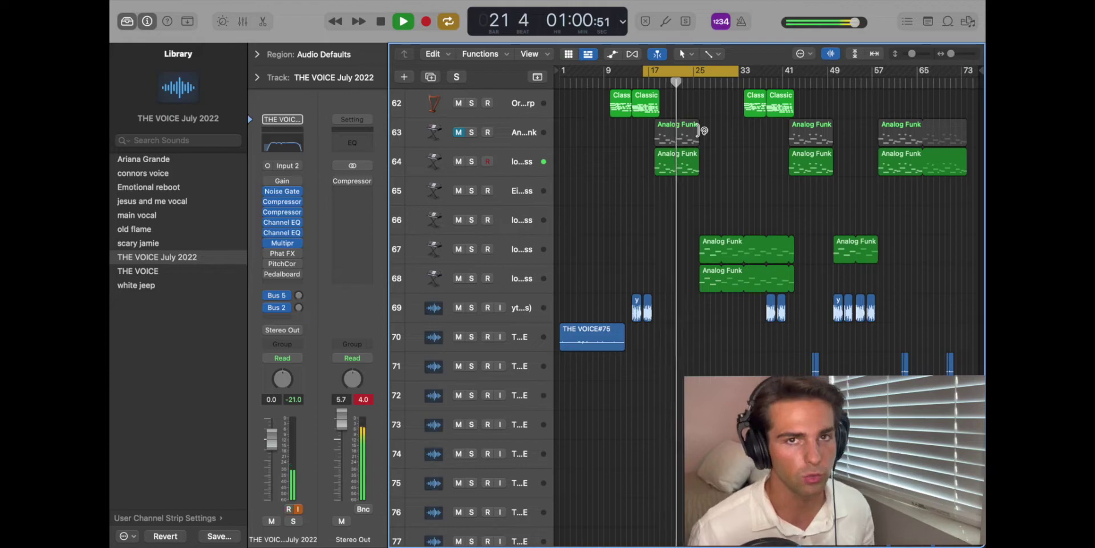
{"action": "key", "text": "space"}
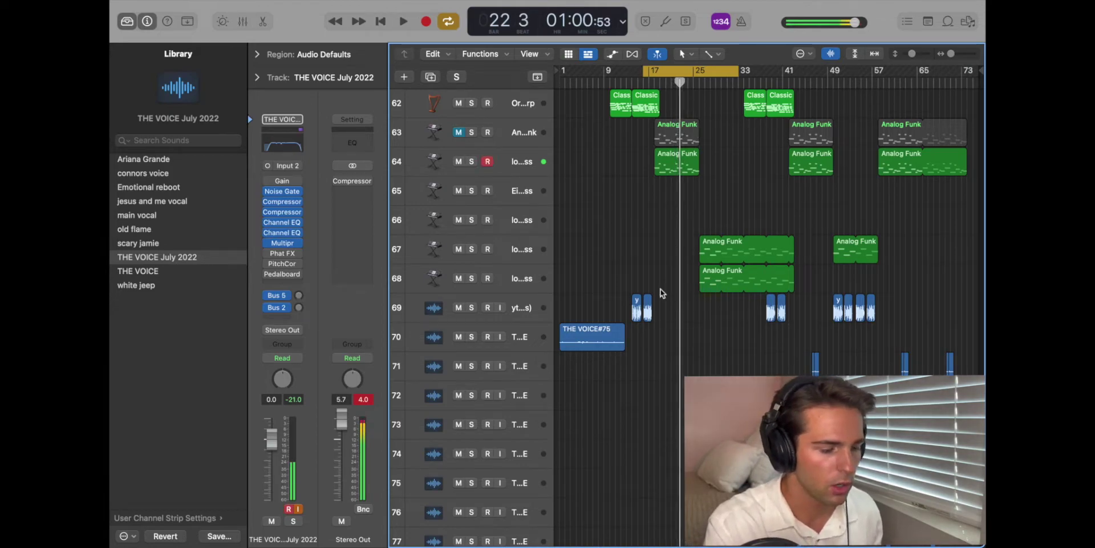
Create one new software instrument track among the bass tracks
{"action": "scroll", "coordinate": [660, 289], "scroll_direction": "down", "scroll_amount": 10}
{"action": "scroll", "coordinate": [660, 288], "scroll_direction": "up", "scroll_amount": 10}
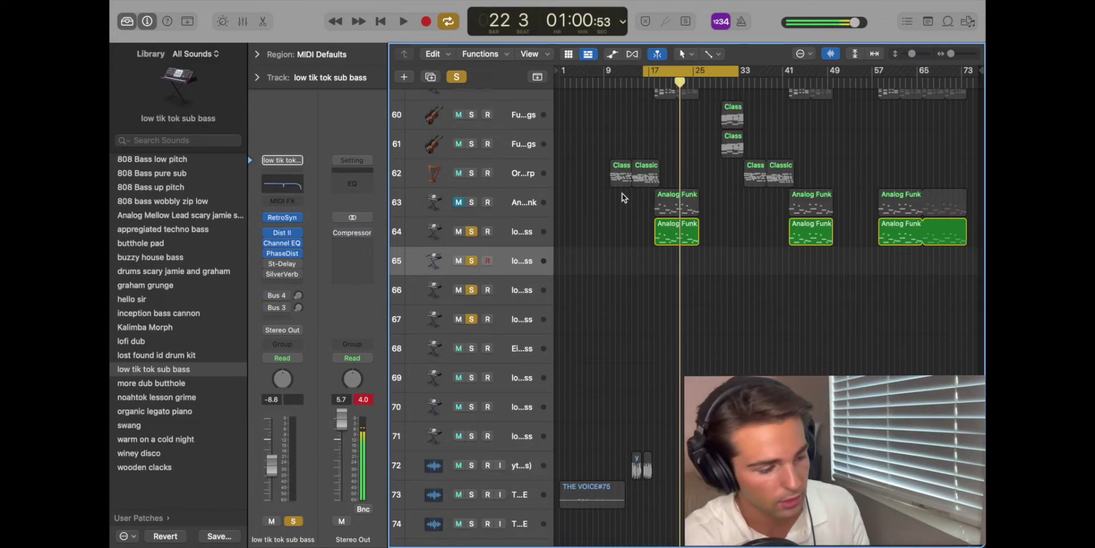
{"action": "left_click", "coordinate": [405, 76]}
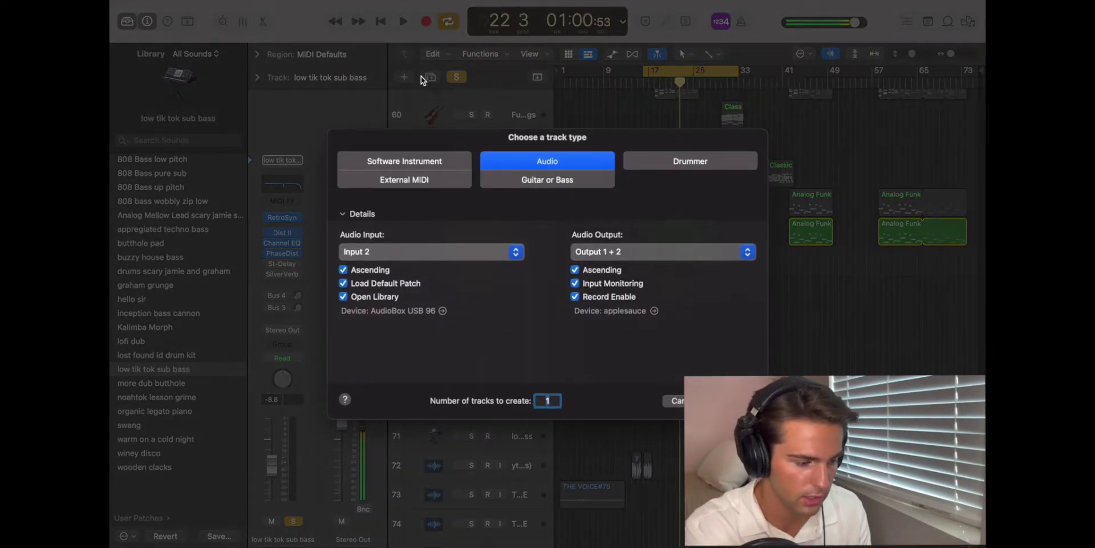
{"action": "left_click", "coordinate": [425, 167]}
{"action": "key", "text": "Return"}
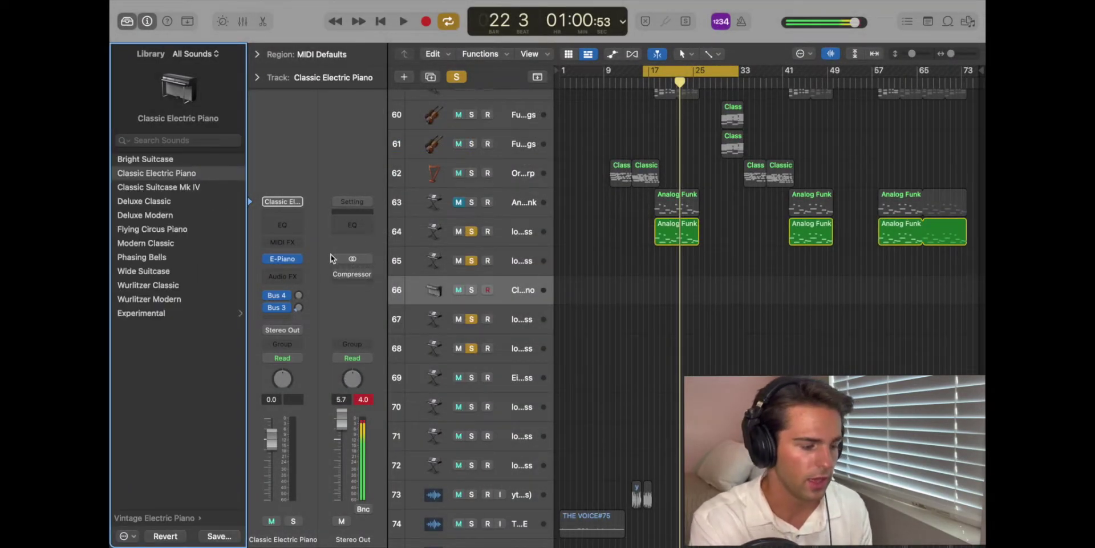
Replace the new track's electric piano instrument with a stereo Retro Synth
{"action": "left_click", "coordinate": [299, 260]}
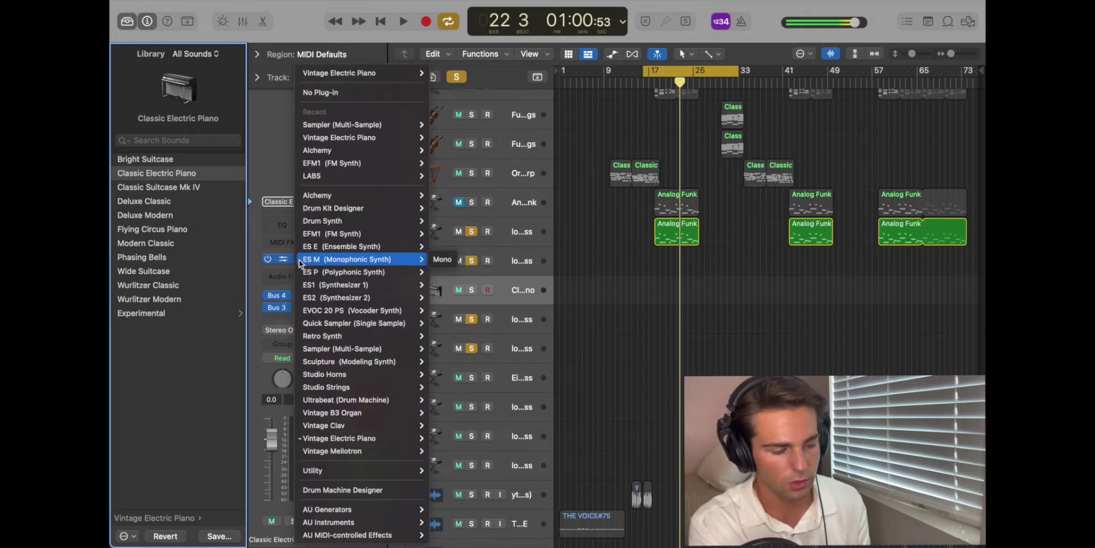
{"action": "left_click", "coordinate": [286, 249]}
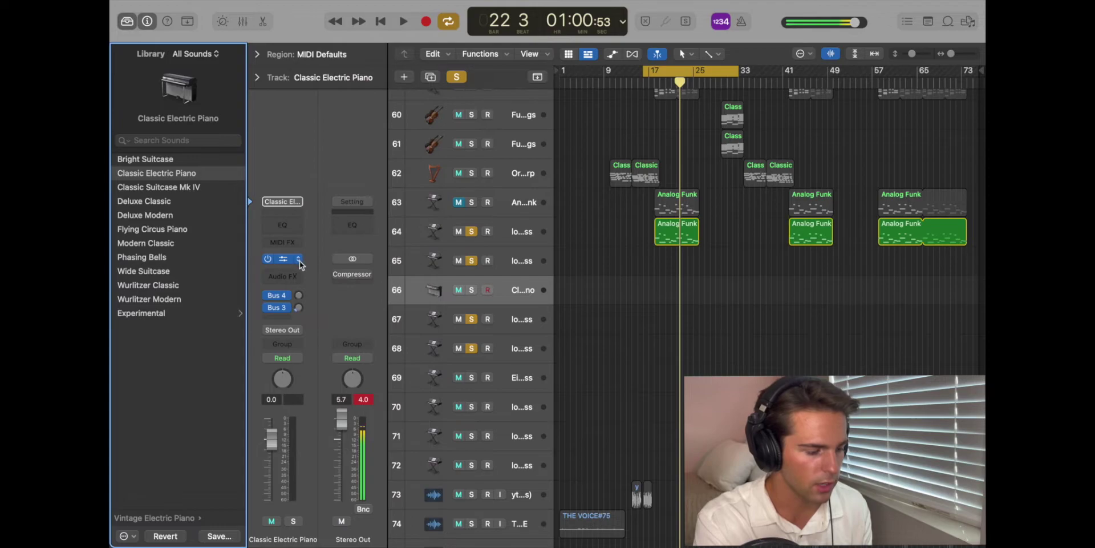
{"action": "left_click", "coordinate": [299, 260]}
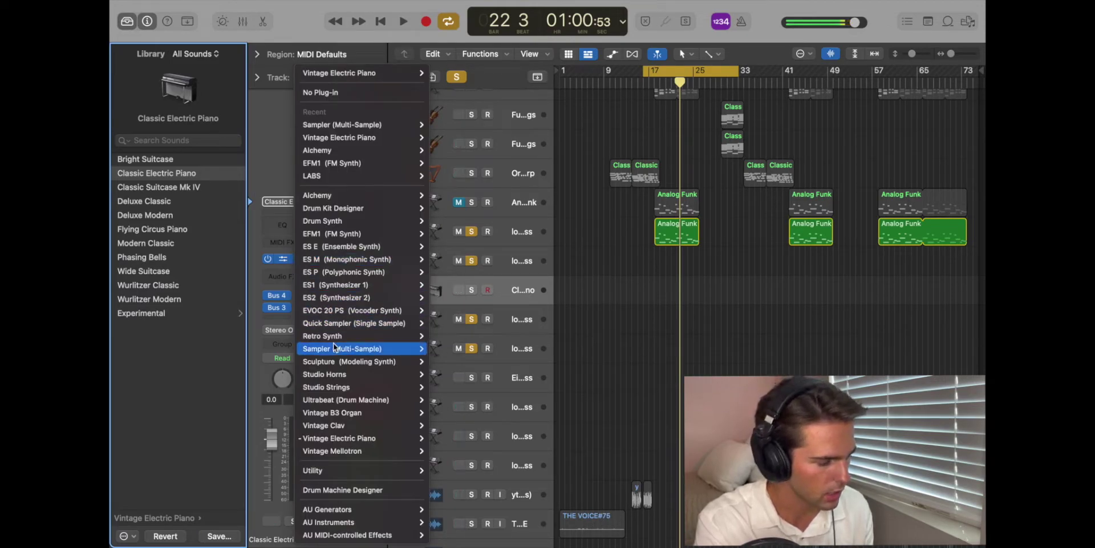
{"action": "mouse_move", "coordinate": [335, 341]}
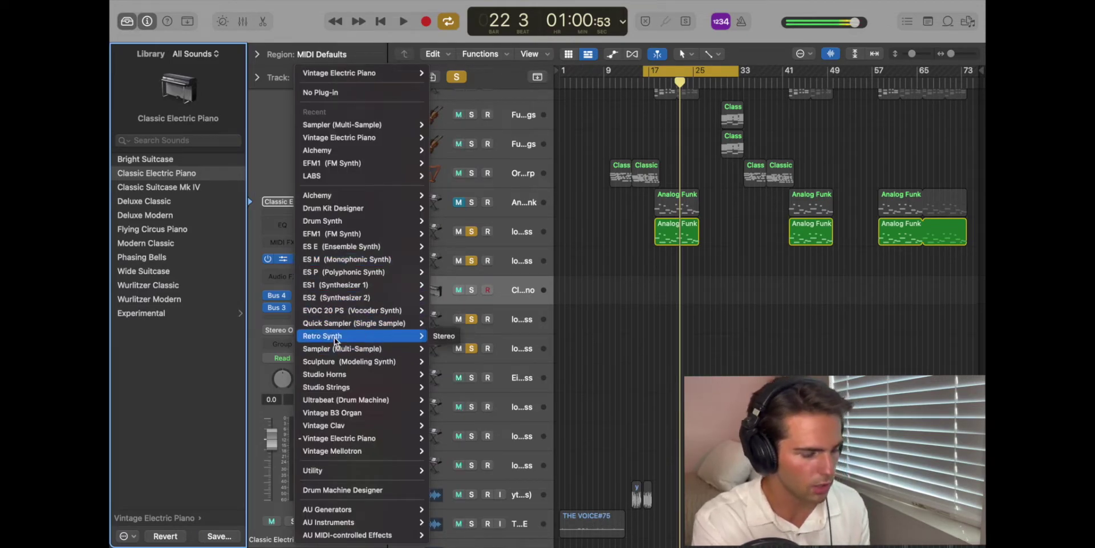
{"action": "left_click", "coordinate": [450, 335]}
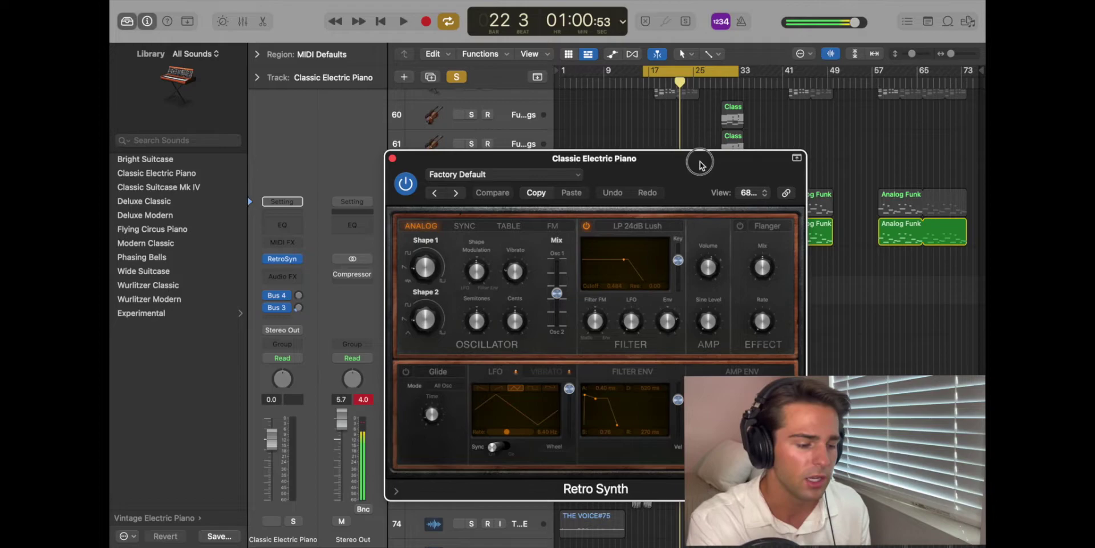
{"action": "left_click_drag", "start_coordinate": [701, 163], "coordinate": [489, 76]}
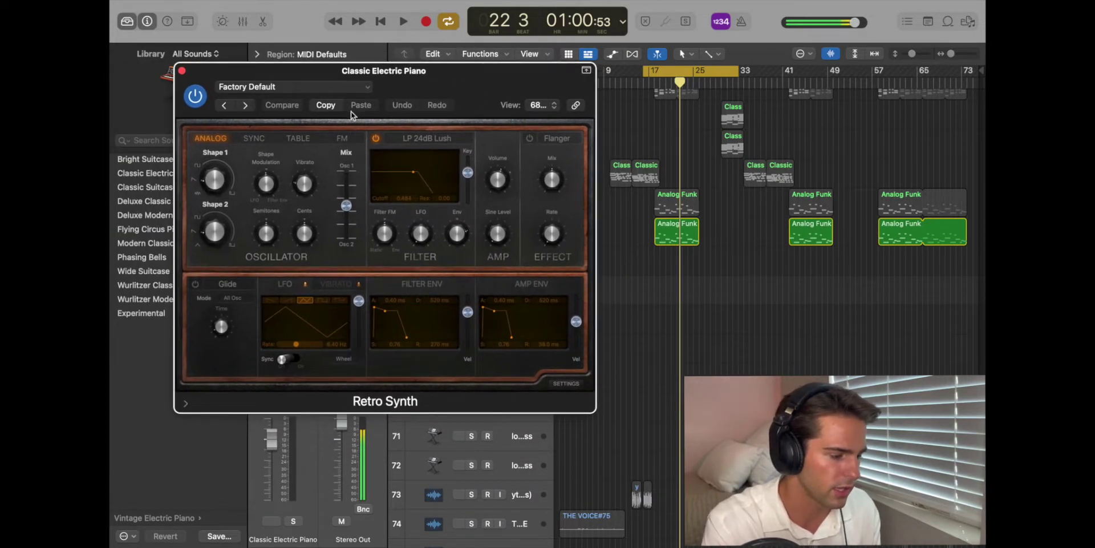
Browse Retro Synth's presets and its Table and FM oscillator modes, settling on Analog mode with the twilight bass preset
{"action": "left_click", "coordinate": [245, 106]}
{"action": "left_click", "coordinate": [245, 106]}
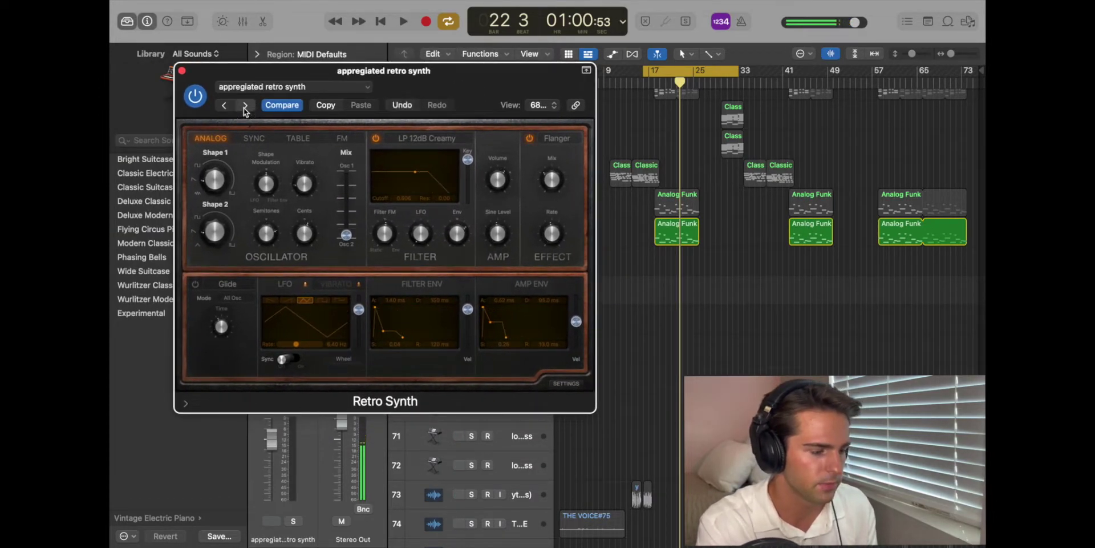
{"action": "left_click", "coordinate": [272, 140]}
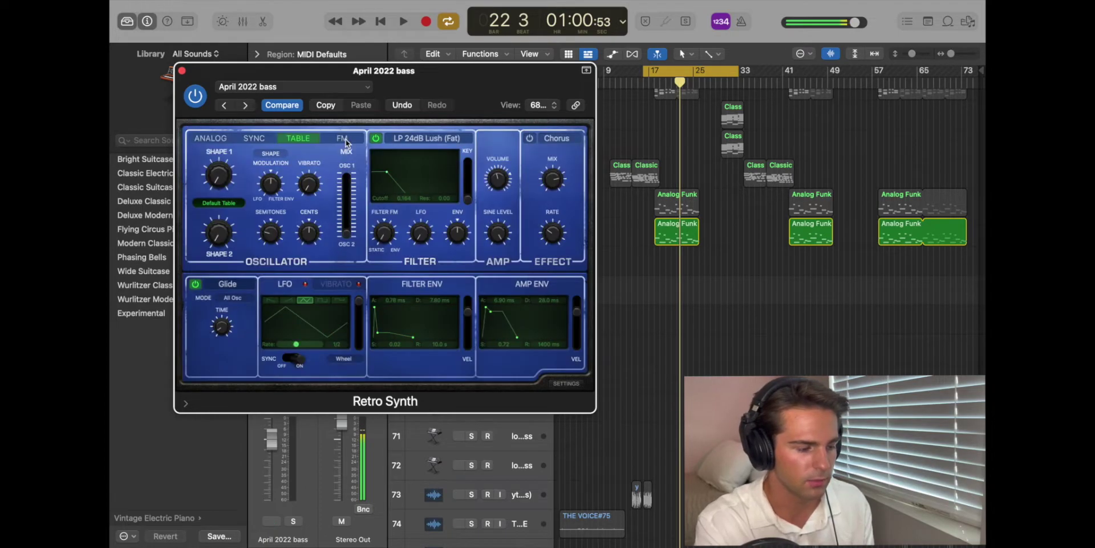
{"action": "left_click", "coordinate": [342, 138]}
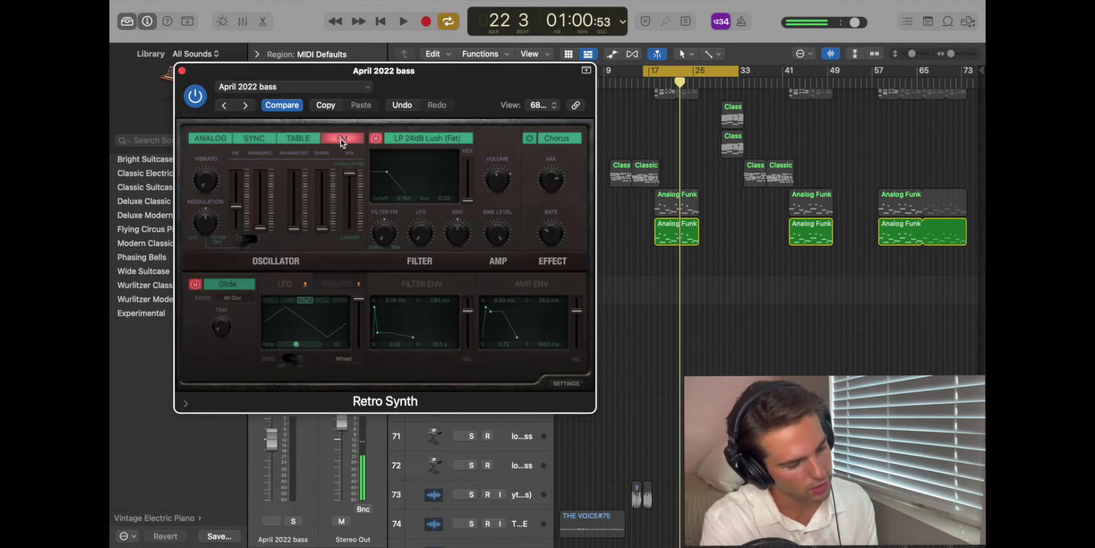
{"action": "left_click", "coordinate": [203, 138]}
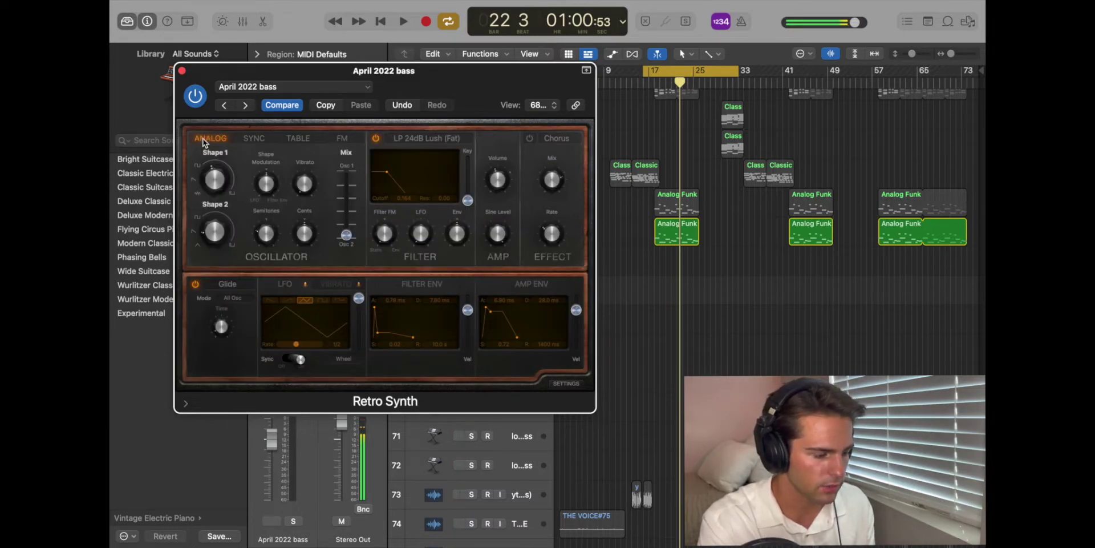
{"action": "left_click", "coordinate": [245, 105]}
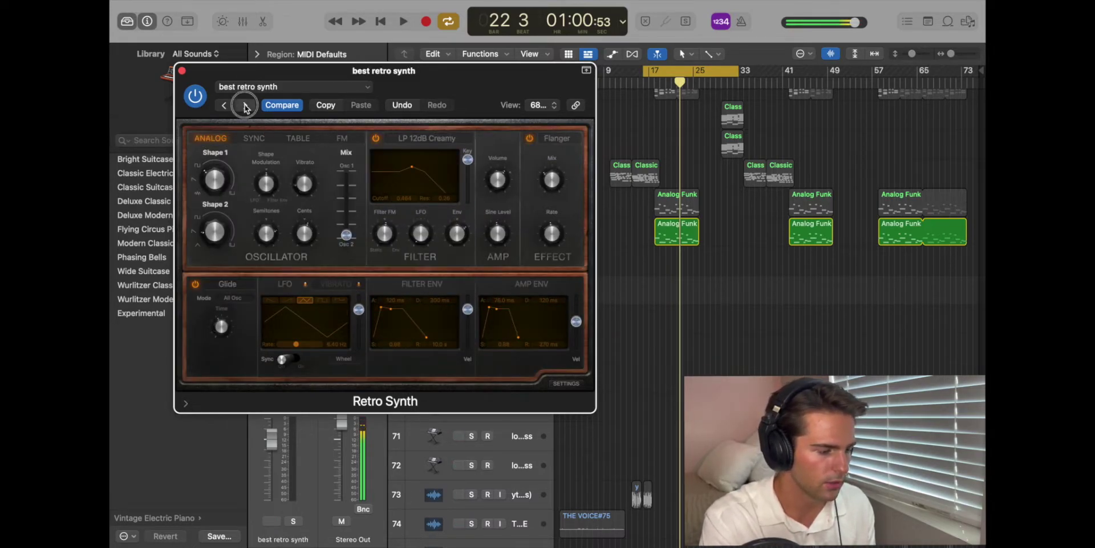
{"action": "left_click", "coordinate": [245, 106]}
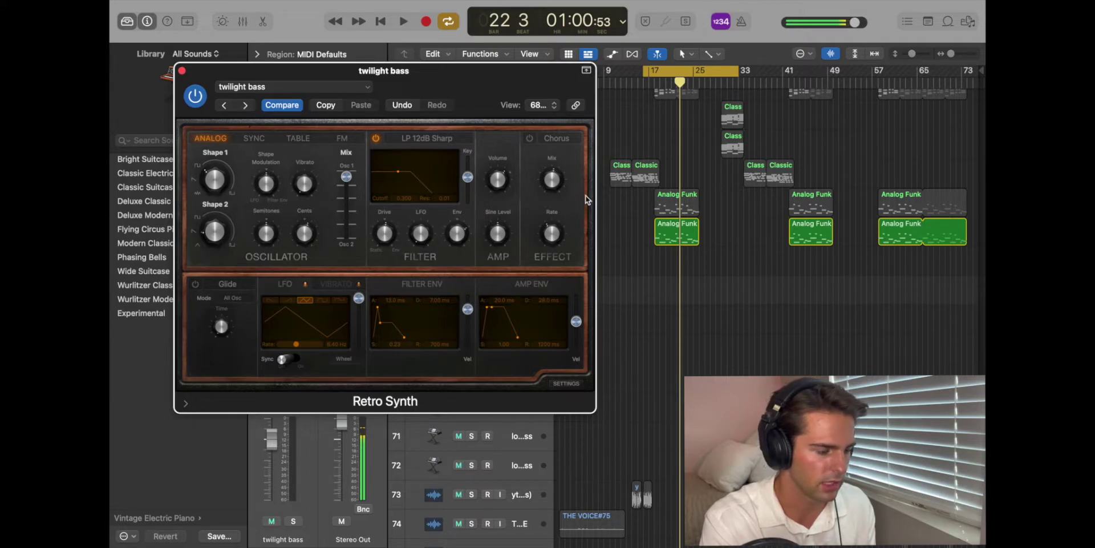
Open the Retro Synth of the pure sub 2022 sept track and arrange its window side by side with the twilight bass one
{"action": "left_click_drag", "start_coordinate": [520, 73], "coordinate": [485, 358]}
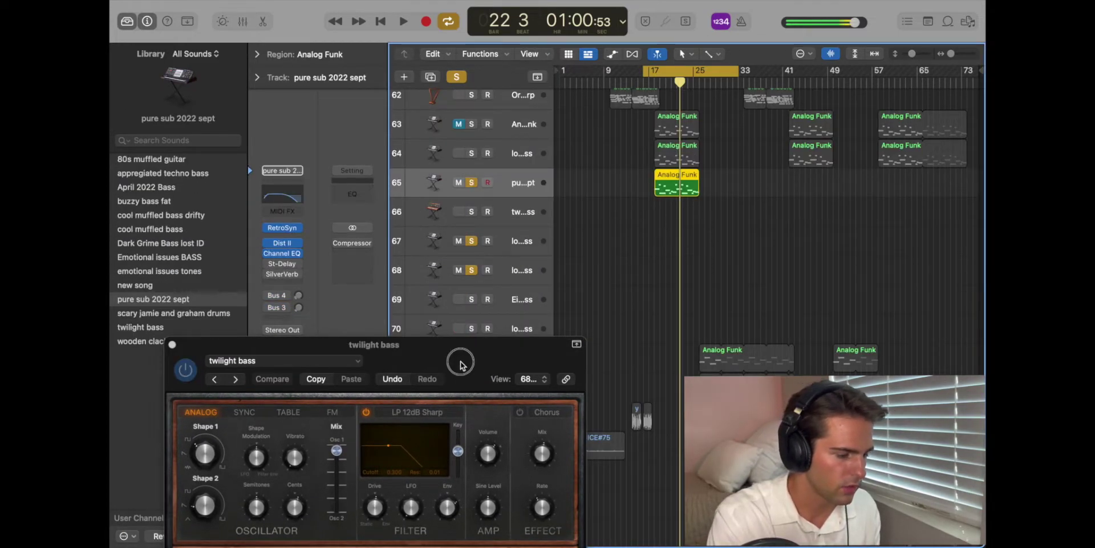
{"action": "left_click_drag", "start_coordinate": [461, 364], "coordinate": [284, 339]}
{"action": "left_click", "coordinate": [279, 230]}
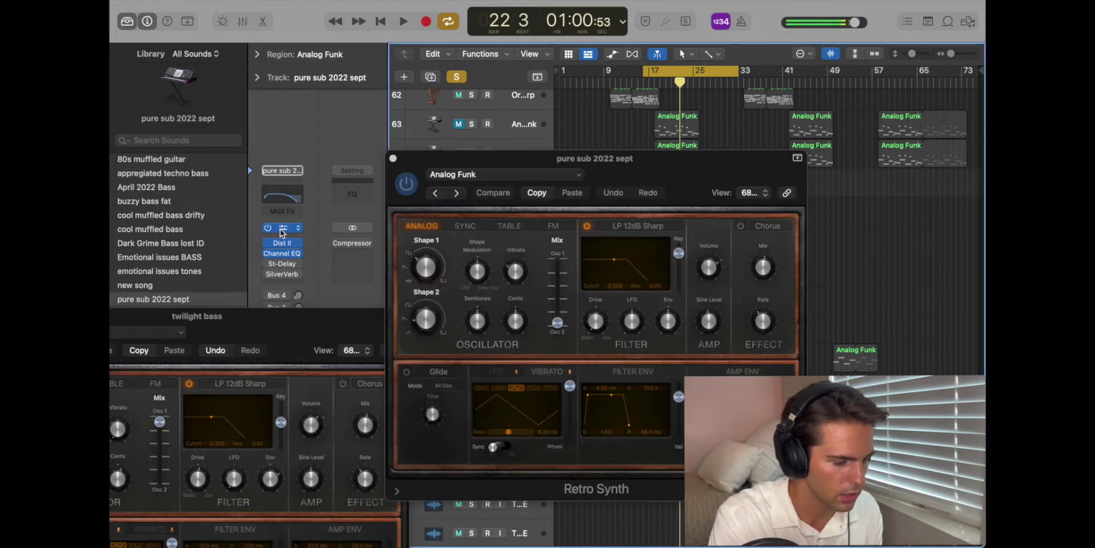
{"action": "left_click_drag", "start_coordinate": [676, 166], "coordinate": [810, 63]}
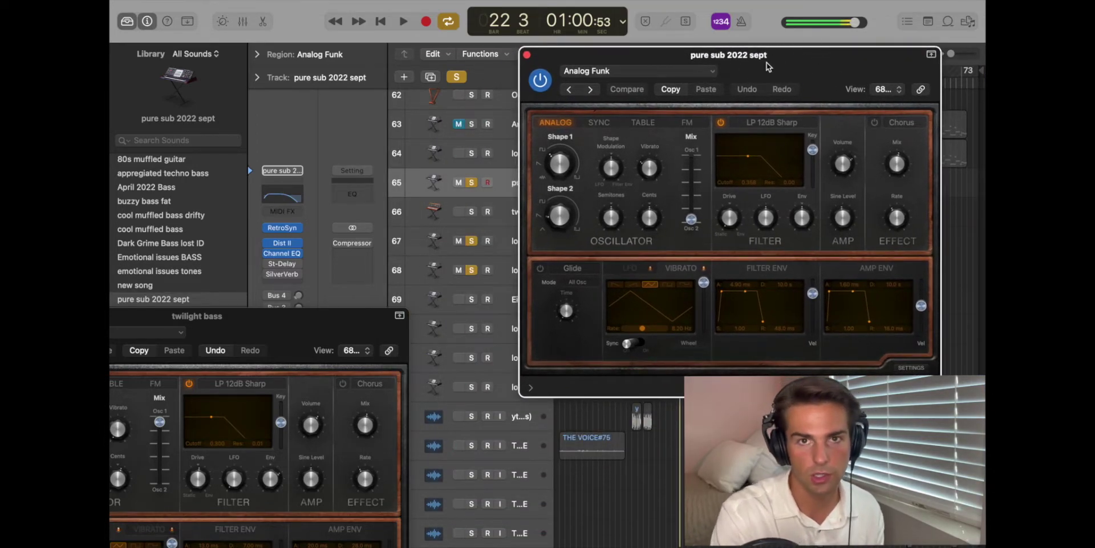
{"action": "left_click_drag", "start_coordinate": [340, 326], "coordinate": [472, 51]}
{"action": "left_click_drag", "start_coordinate": [709, 55], "coordinate": [734, 52]}
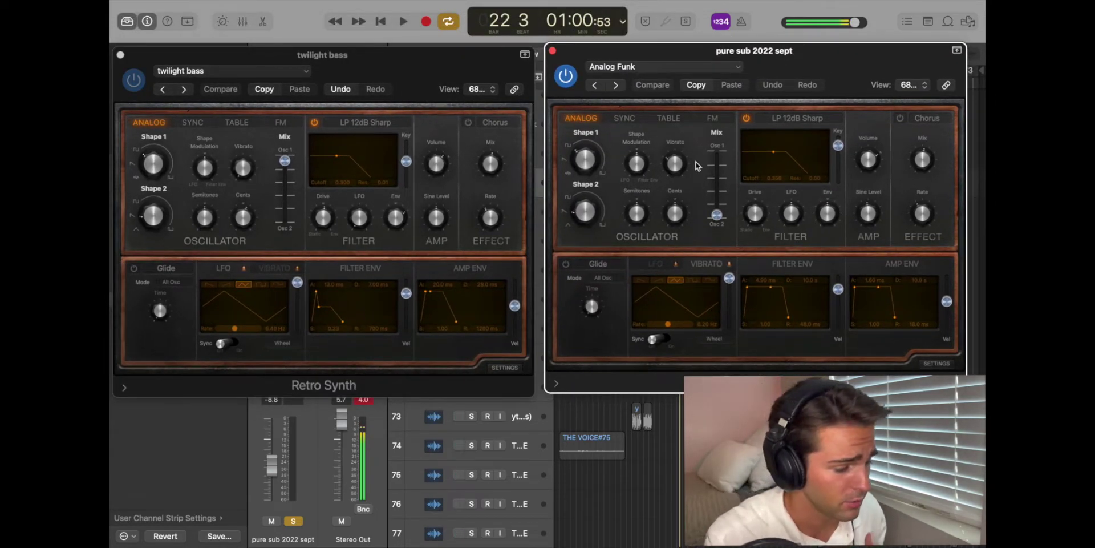
Match the twilight bass oscillator section to the pure sub patch, with the mix fully on Osc 2 and semitones and cents at 0
{"action": "mouse_move", "coordinate": [719, 171]}
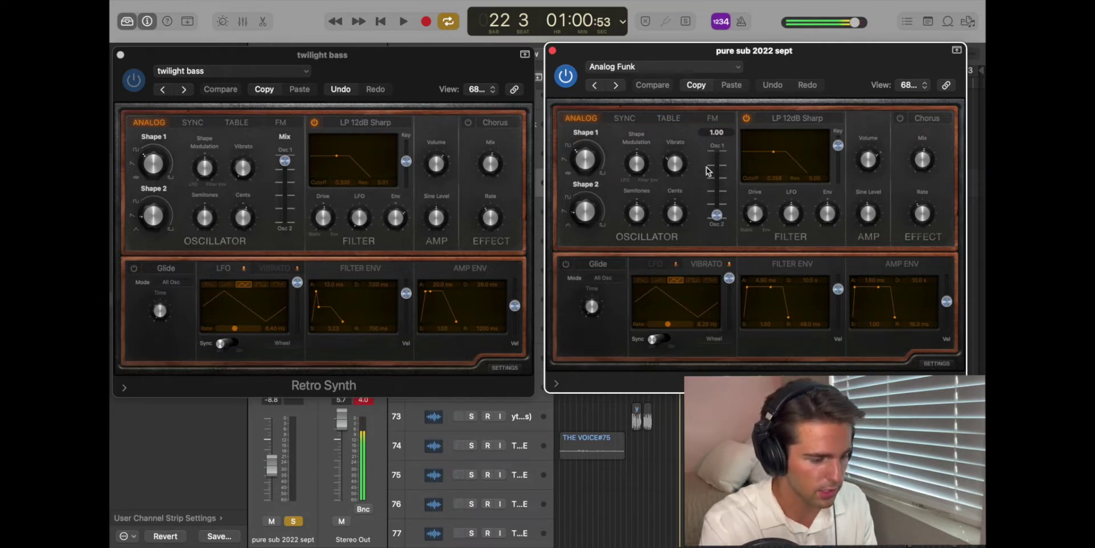
{"action": "left_click_drag", "start_coordinate": [280, 159], "coordinate": [293, 252]}
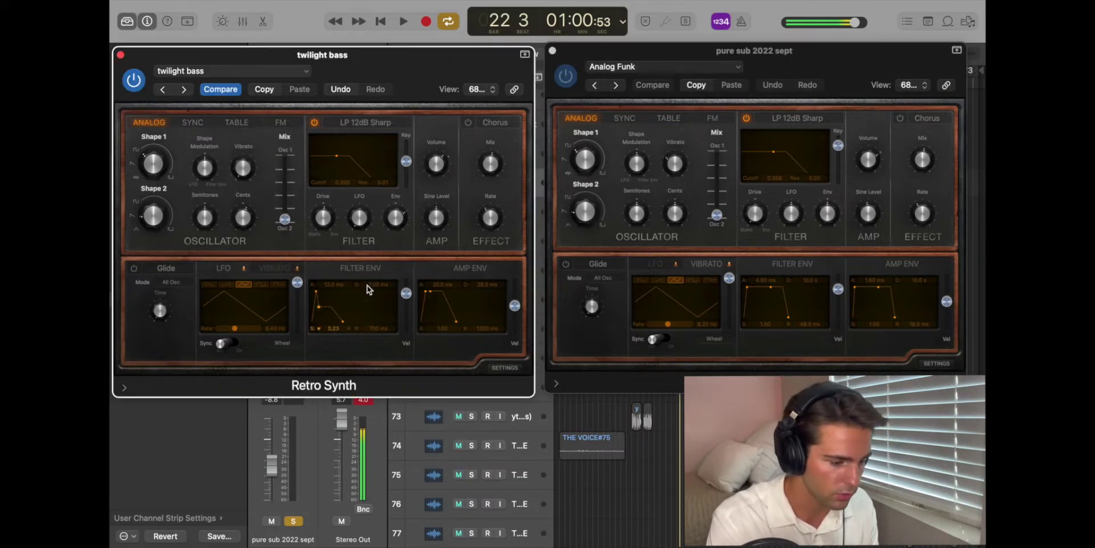
{"action": "left_click", "coordinate": [205, 216]}
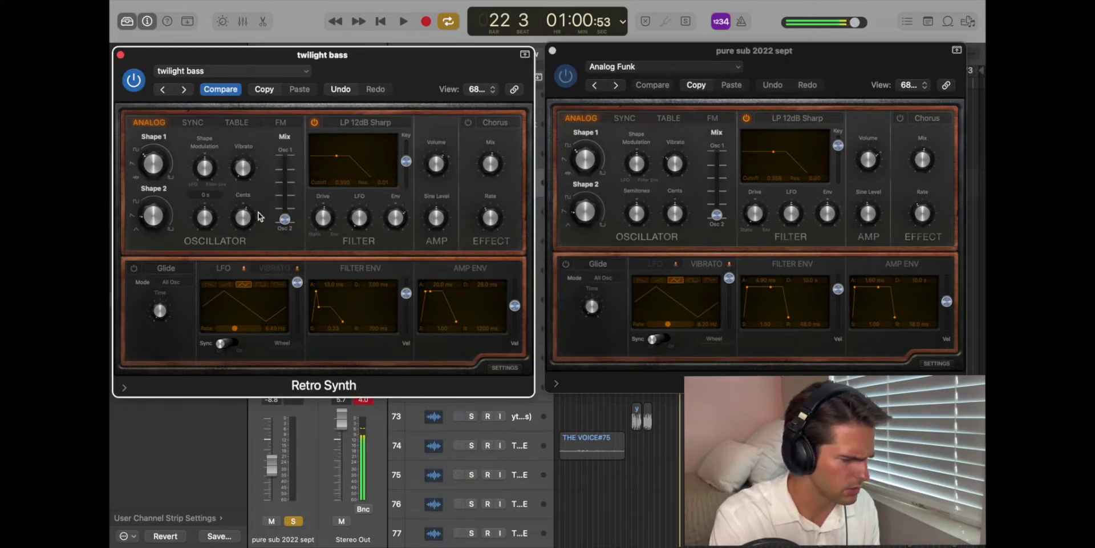
{"action": "left_click_drag", "start_coordinate": [245, 217], "coordinate": [248, 224]}
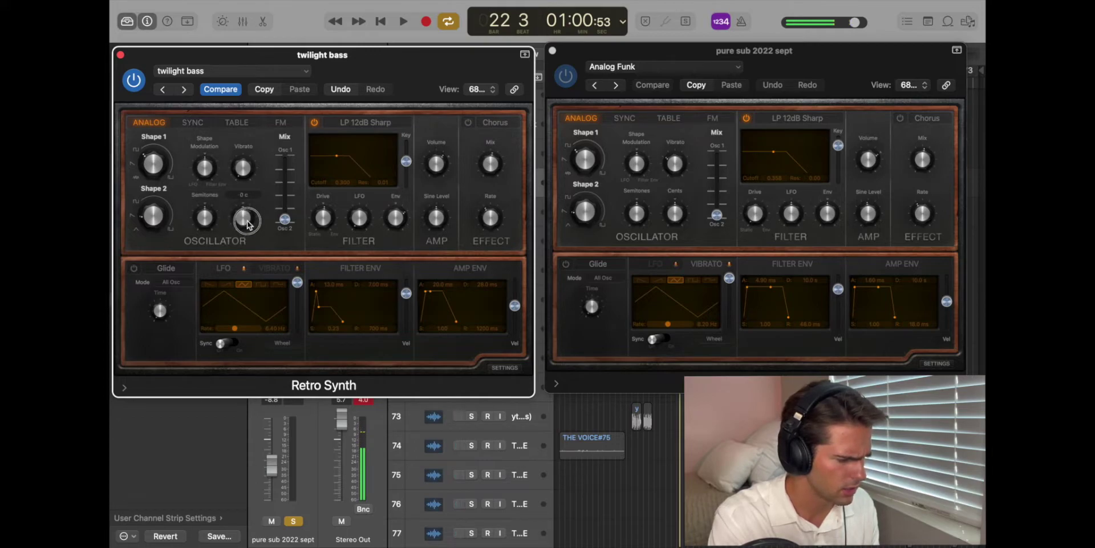
{"action": "left_click_drag", "start_coordinate": [244, 179], "coordinate": [249, 201]}
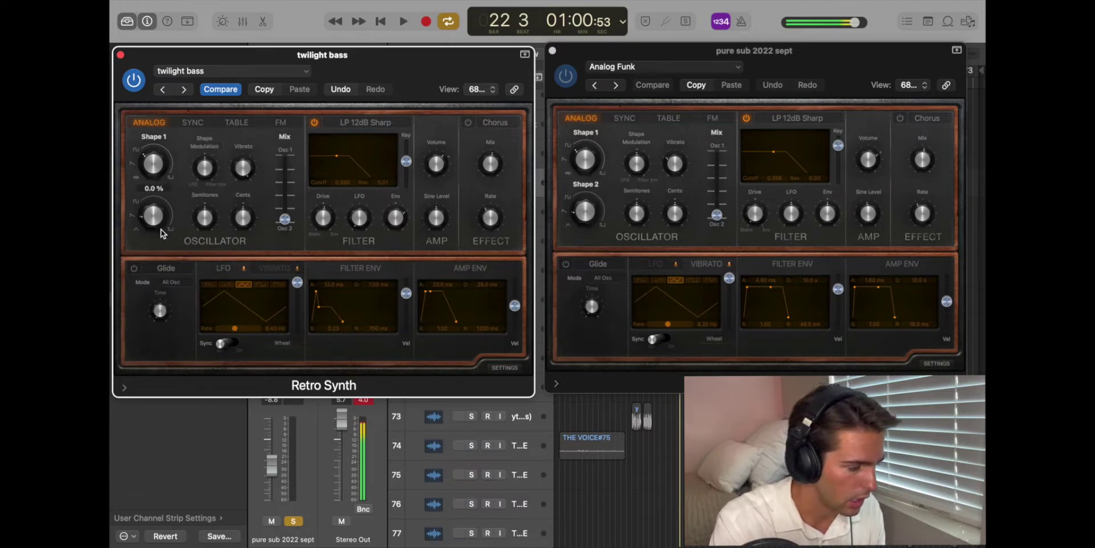
{"action": "mouse_move", "coordinate": [144, 187]}
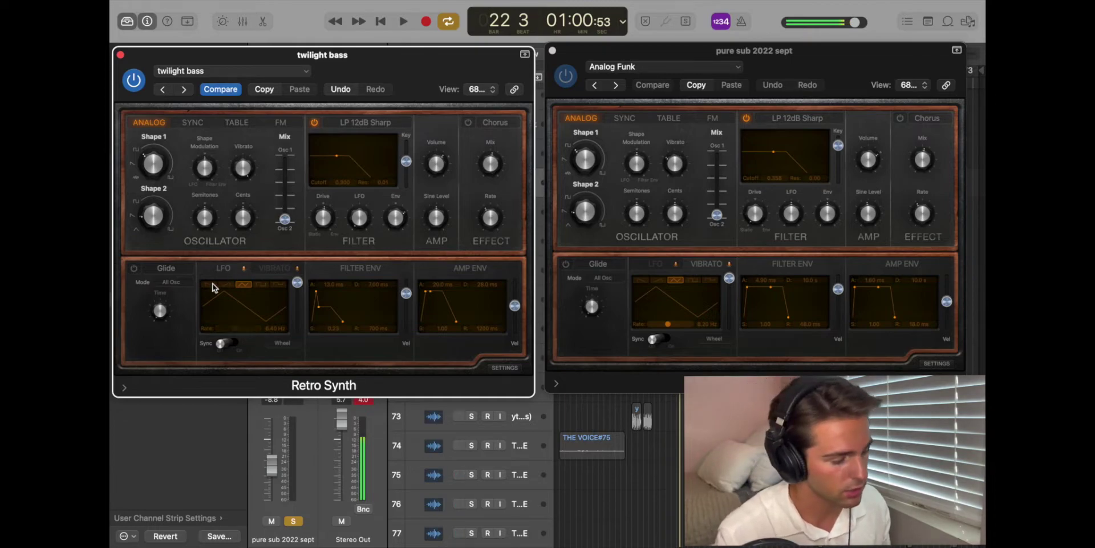
{"action": "mouse_move", "coordinate": [162, 220]}
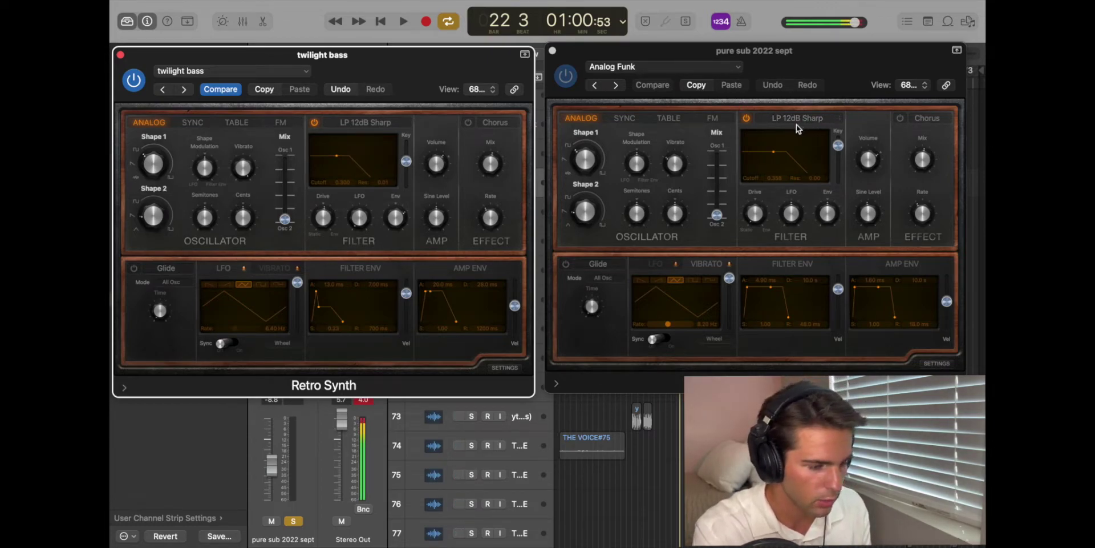
Match the twilight bass filter to the pure sub patch: LP 12dB Sharp type, the same key tracking, and cutoff about 0.358
{"action": "left_click", "coordinate": [398, 122]}
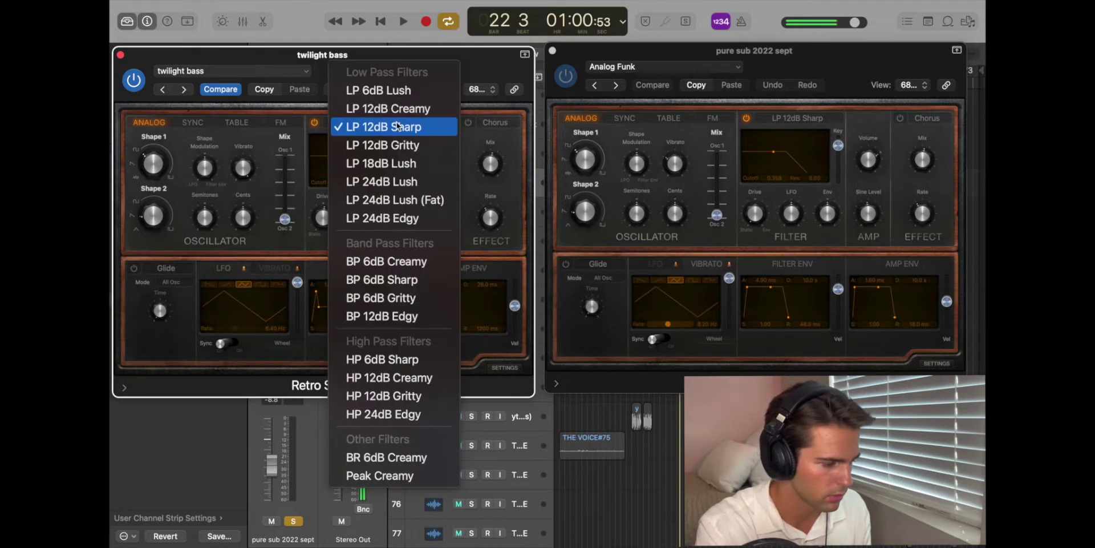
{"action": "left_click", "coordinate": [388, 131]}
{"action": "left_click", "coordinate": [367, 122]}
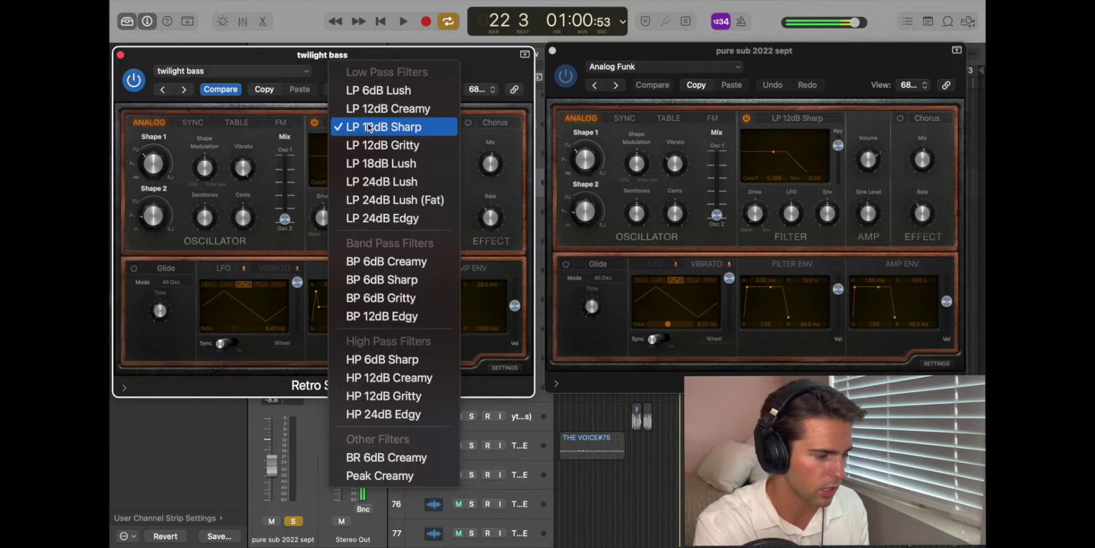
{"action": "left_click", "coordinate": [425, 130]}
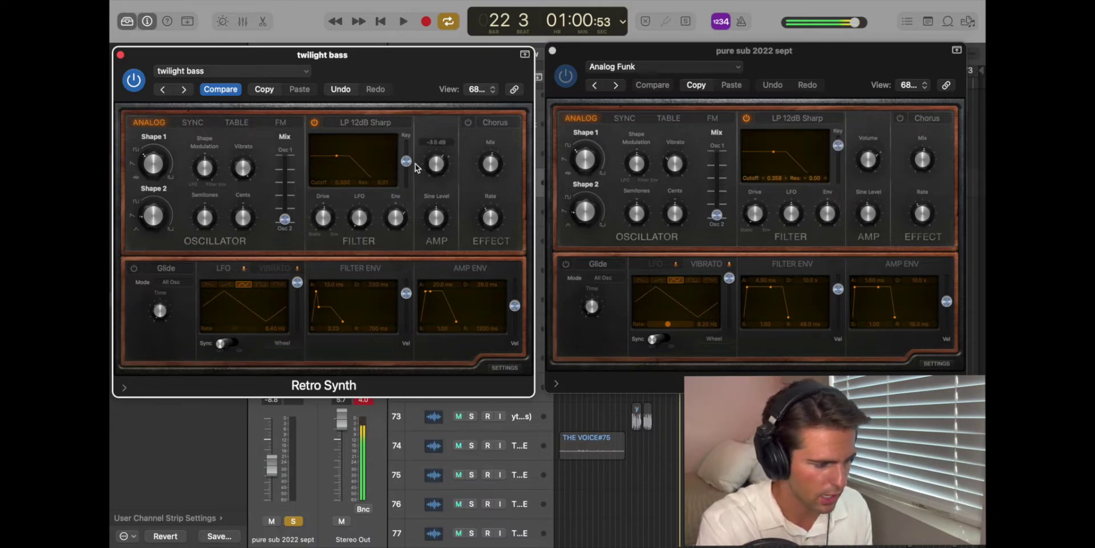
{"action": "left_click_drag", "start_coordinate": [406, 161], "coordinate": [411, 151]}
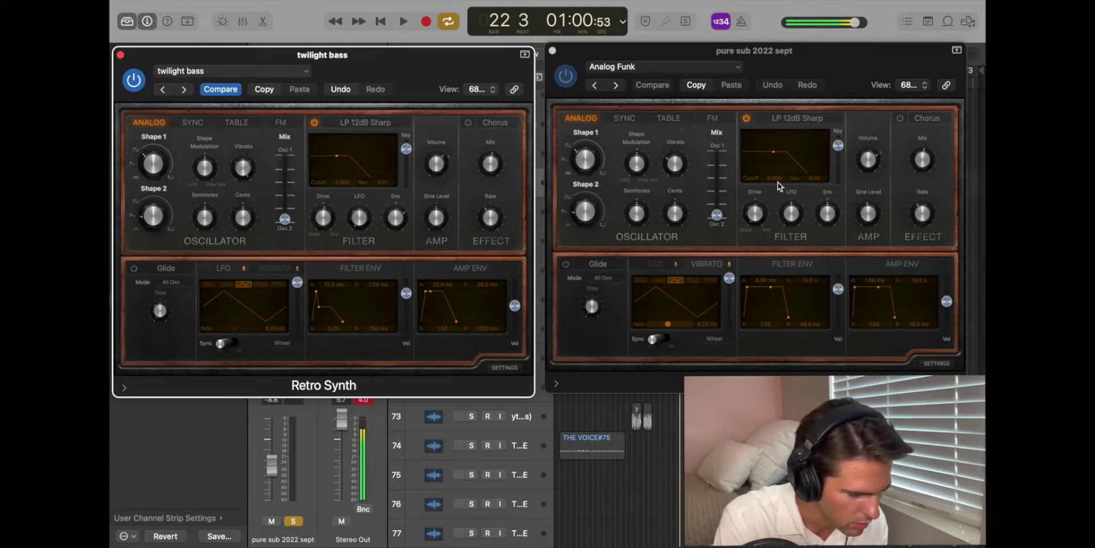
{"action": "left_click", "coordinate": [337, 159]}
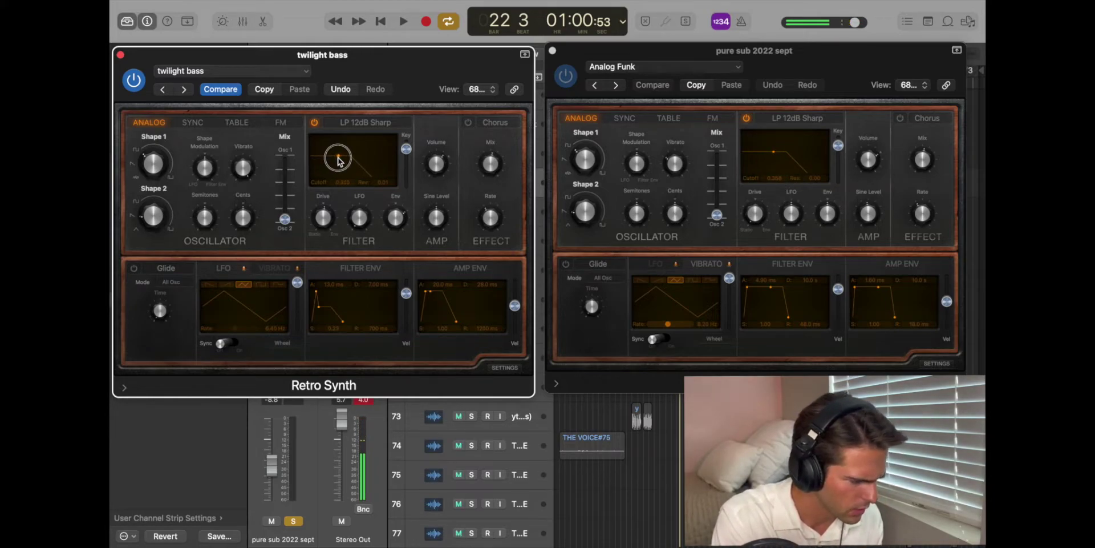
{"action": "left_click_drag", "start_coordinate": [338, 157], "coordinate": [342, 160]}
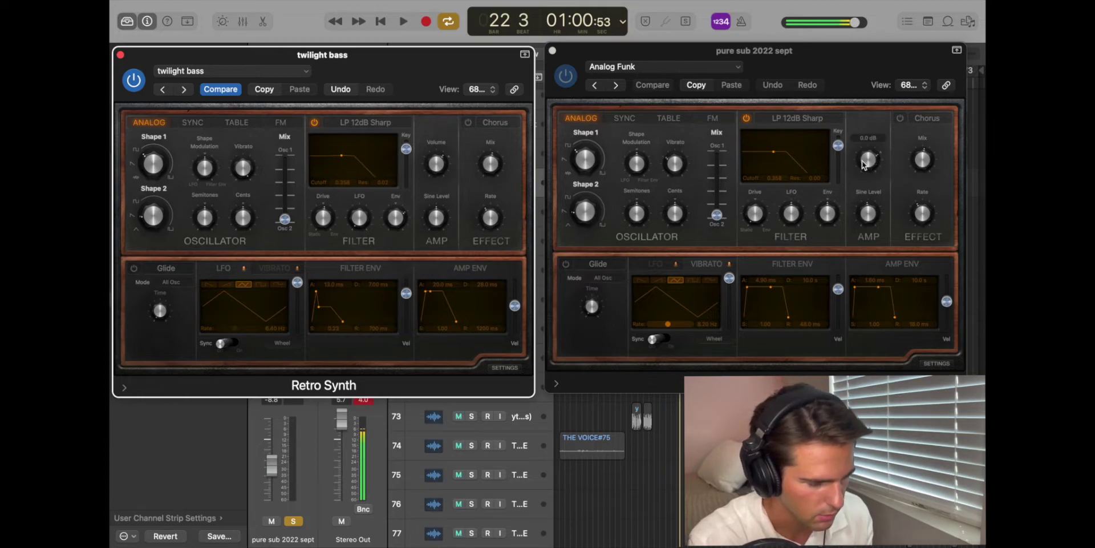
Match the twilight bass amp volume and sine level to the pure sub patch
{"action": "left_click_drag", "start_coordinate": [440, 167], "coordinate": [440, 166]}
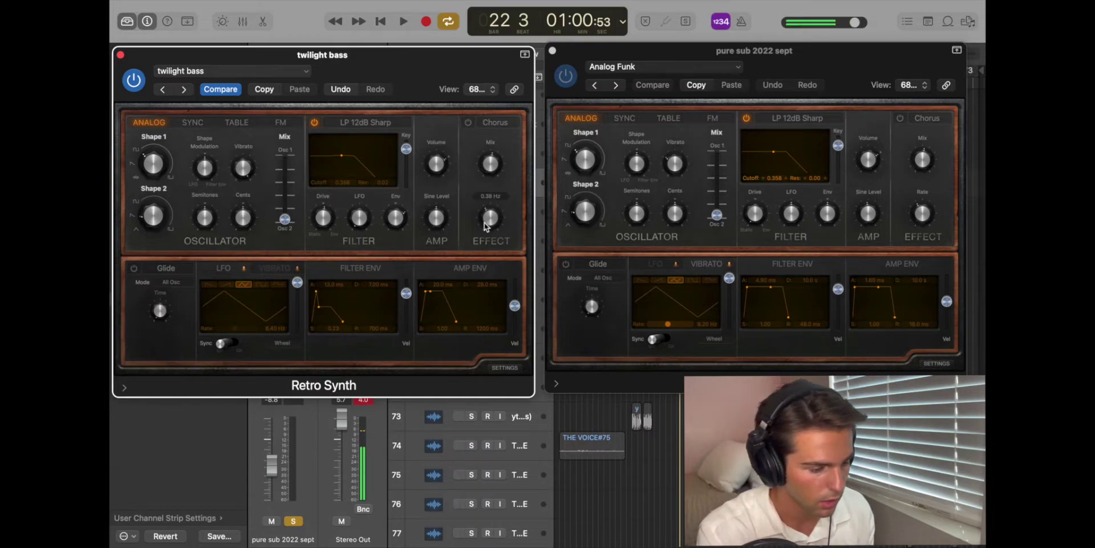
{"action": "left_click_drag", "start_coordinate": [440, 224], "coordinate": [440, 223]}
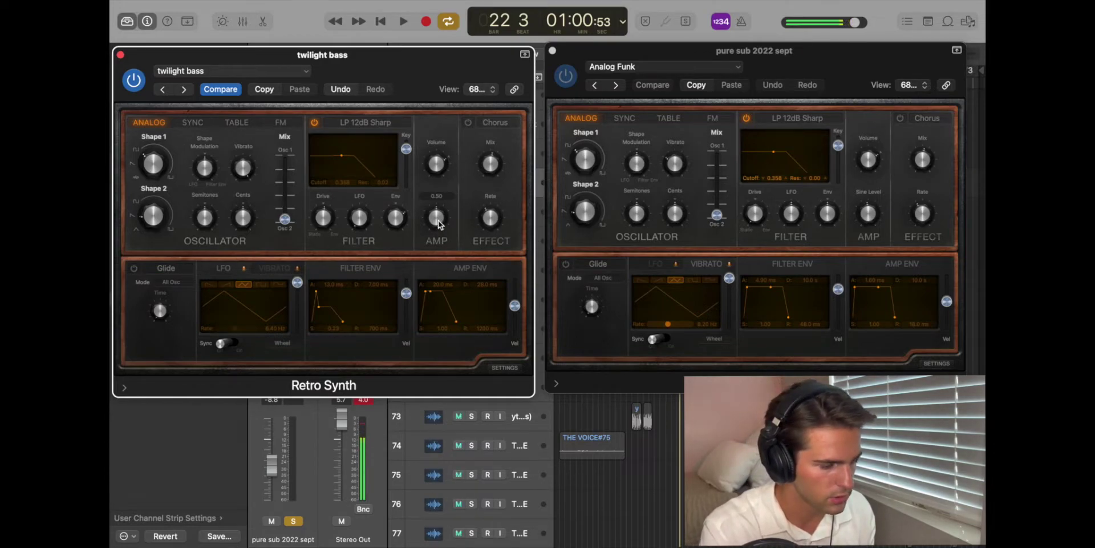
{"action": "left_click", "coordinate": [868, 214]}
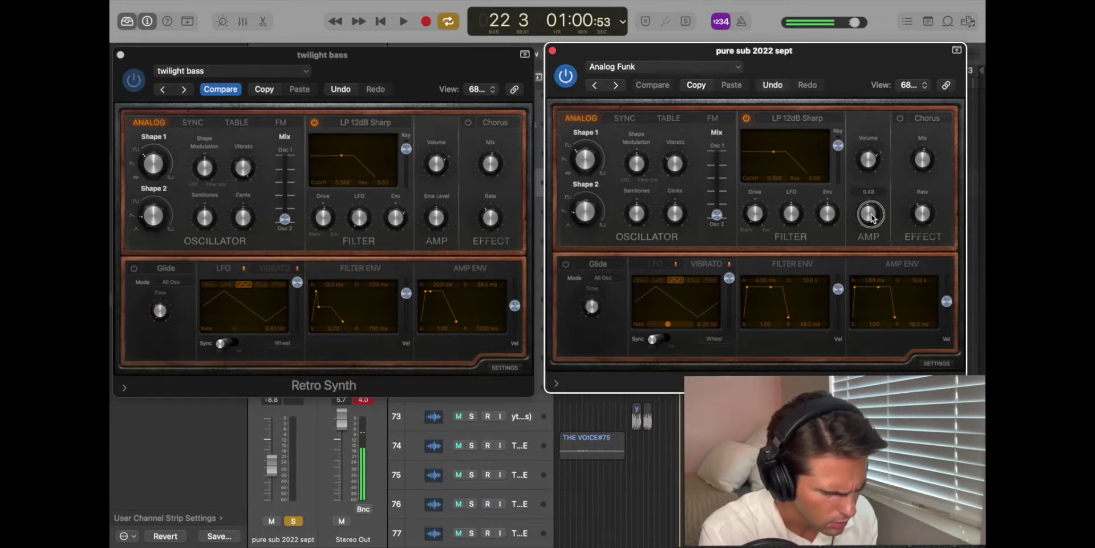
{"action": "left_click", "coordinate": [439, 226]}
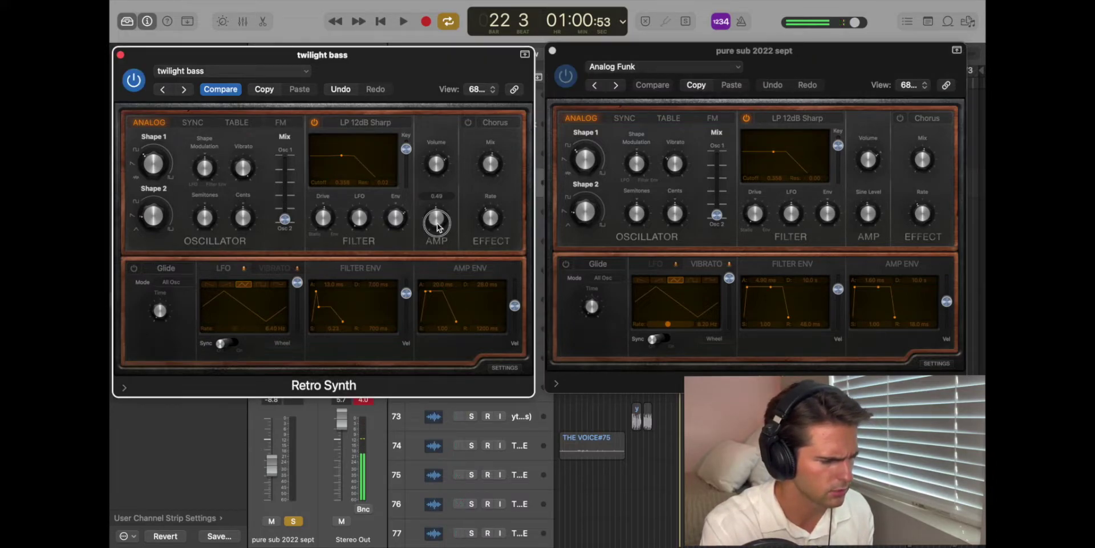
{"action": "left_click_drag", "start_coordinate": [437, 227], "coordinate": [400, 231]}
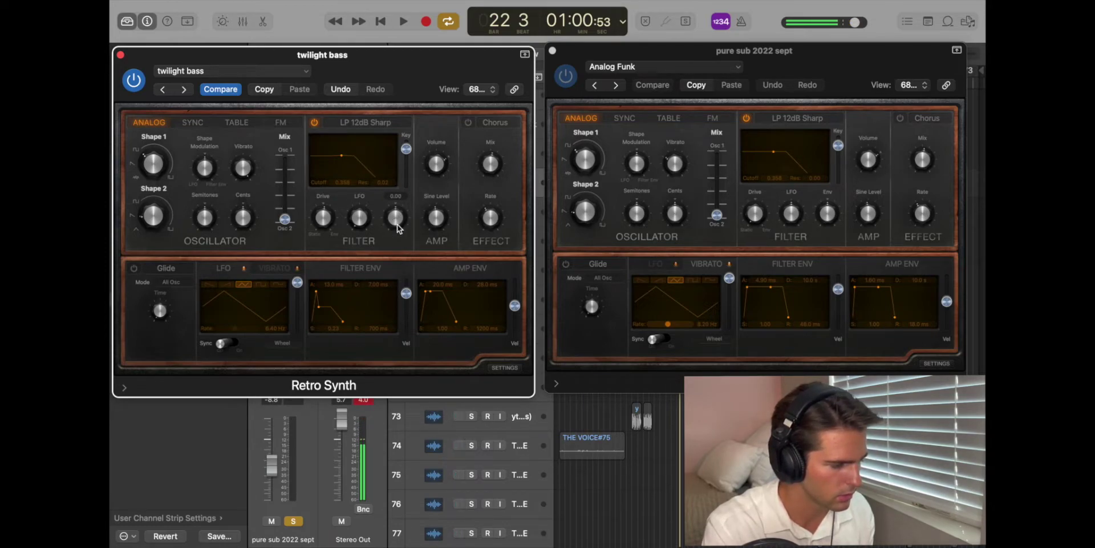
Match the twilight bass filter's LFO amount to the pure sub patch and check the reference drive amount
{"action": "left_click", "coordinate": [358, 224]}
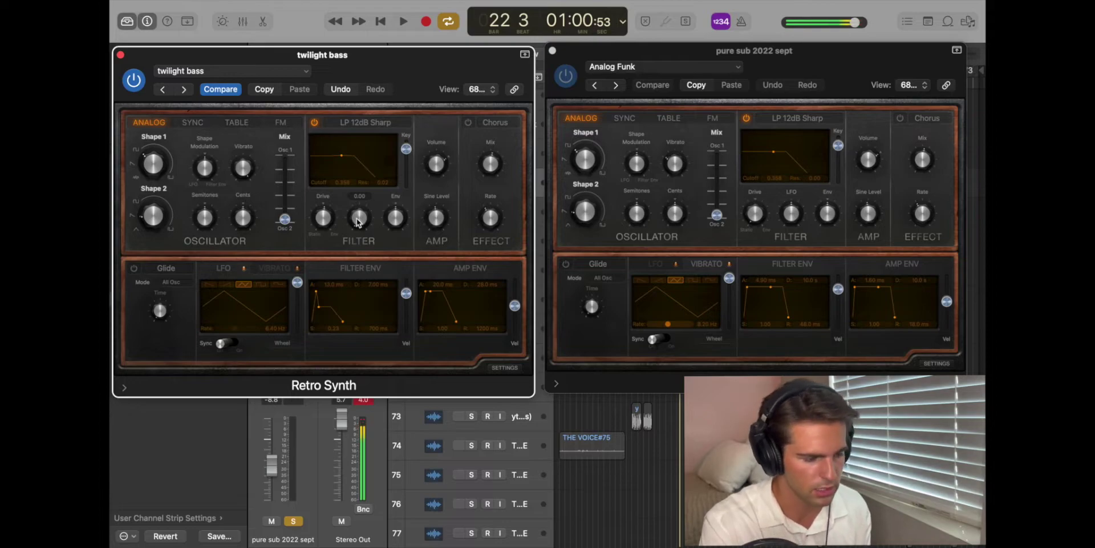
{"action": "left_click", "coordinate": [365, 224]}
{"action": "mouse_move", "coordinate": [365, 224]}
{"action": "left_mouse_down"}
{"action": "mouse_move", "coordinate": [361, 188]}
{"action": "mouse_move", "coordinate": [361, 214]}
{"action": "left_mouse_up"}
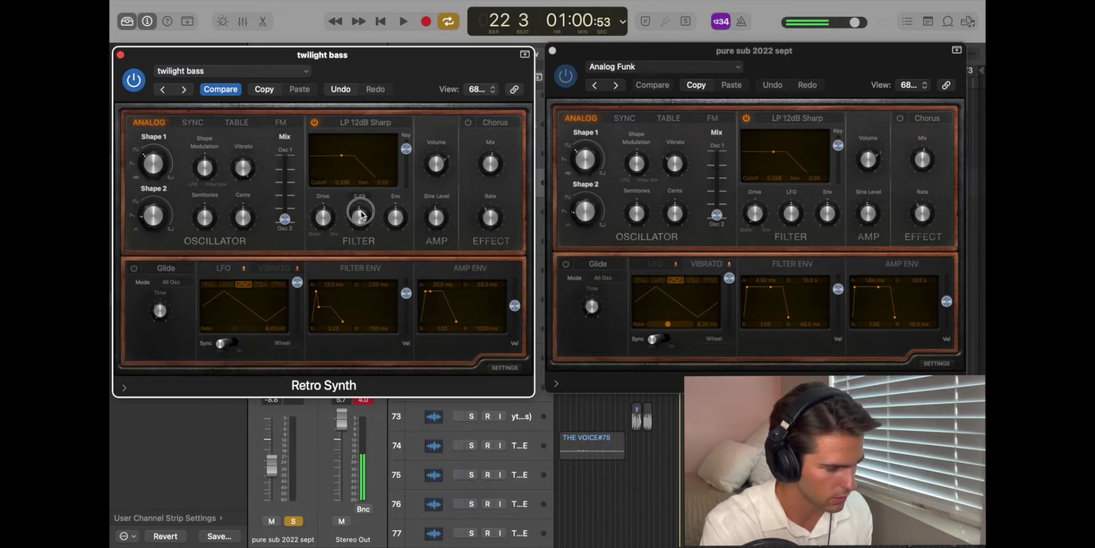
{"action": "left_click", "coordinate": [756, 215]}
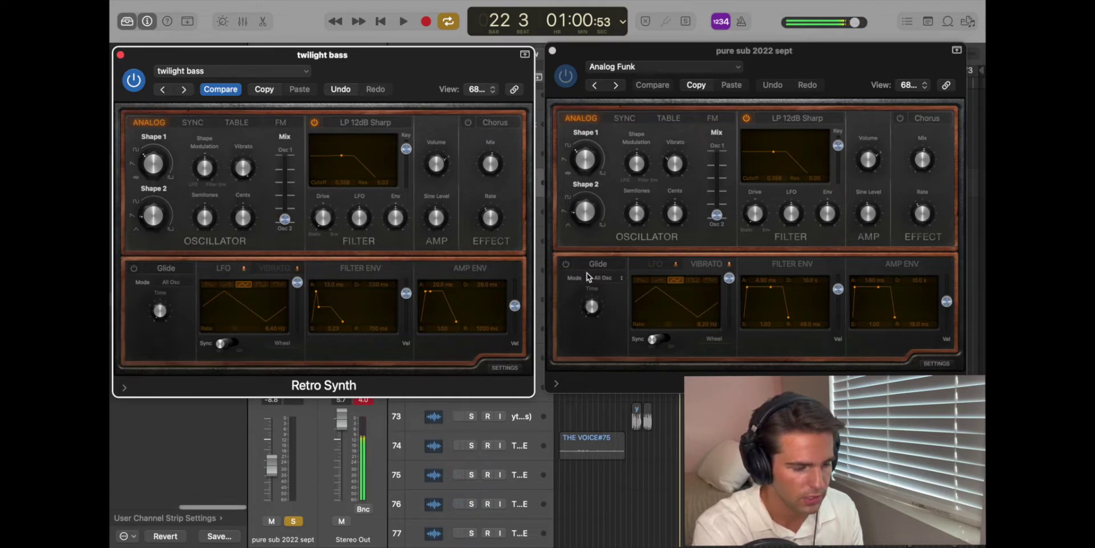
Compare the LFO and vibrato settings of both Retro Synths, ending with vibrato shown in each
{"action": "left_click", "coordinate": [709, 264]}
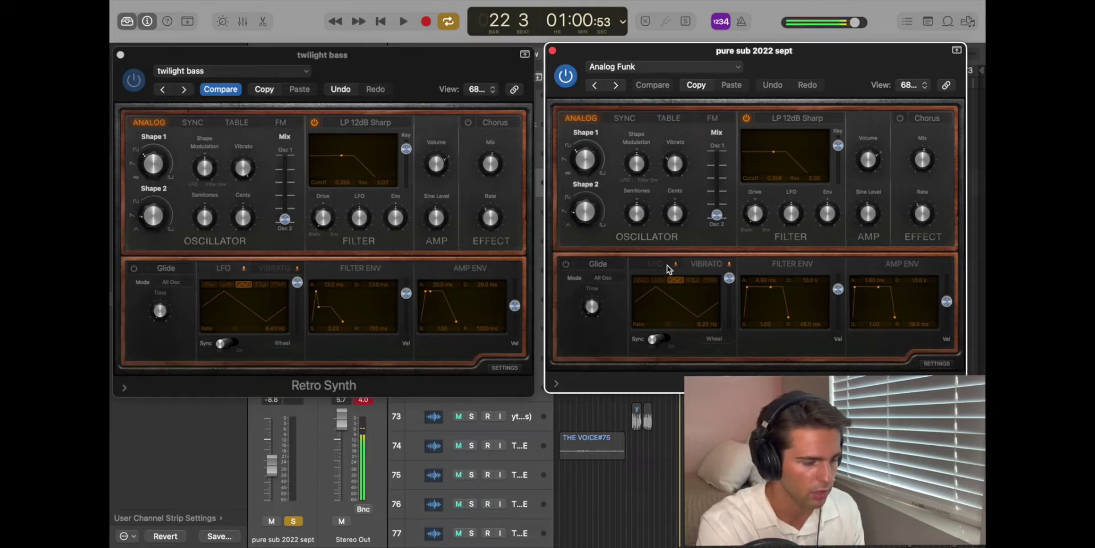
{"action": "left_click", "coordinate": [667, 265]}
{"action": "left_click", "coordinate": [707, 267]}
{"action": "left_click", "coordinate": [655, 268]}
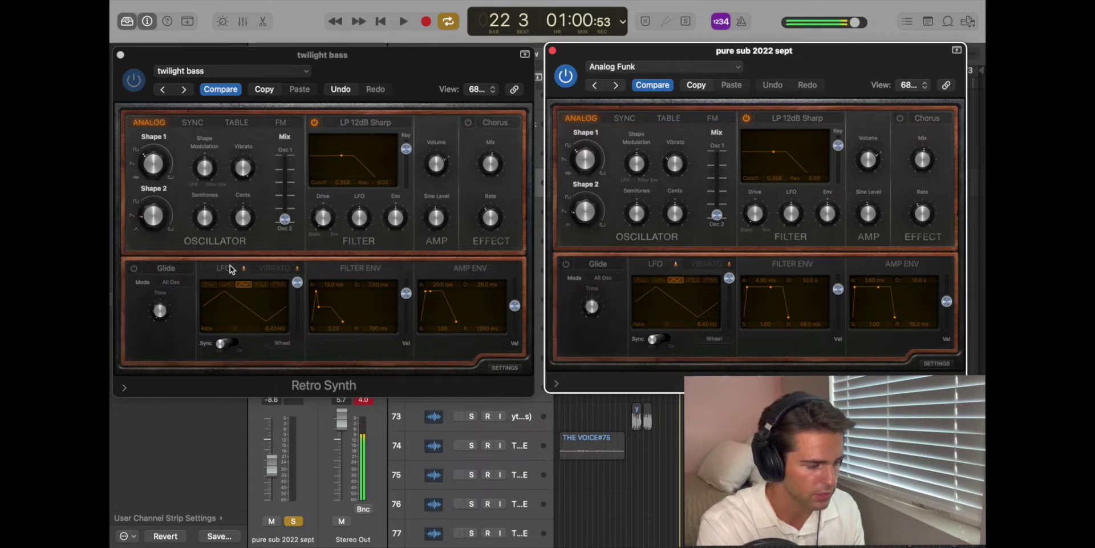
{"action": "left_click", "coordinate": [290, 284]}
{"action": "left_click_drag", "start_coordinate": [291, 283], "coordinate": [293, 233]}
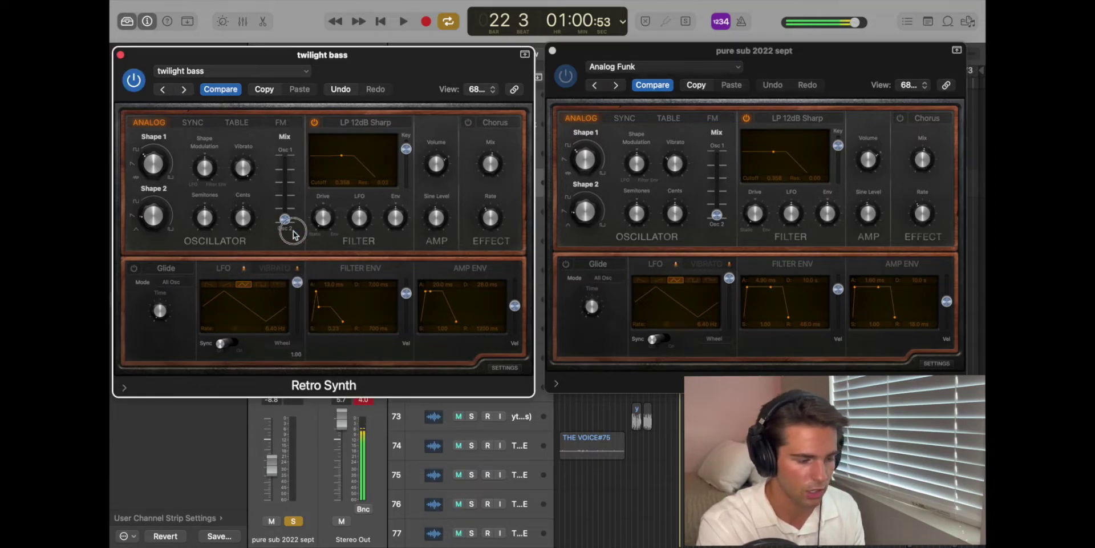
{"action": "left_click", "coordinate": [288, 269]}
{"action": "left_click", "coordinate": [289, 273]}
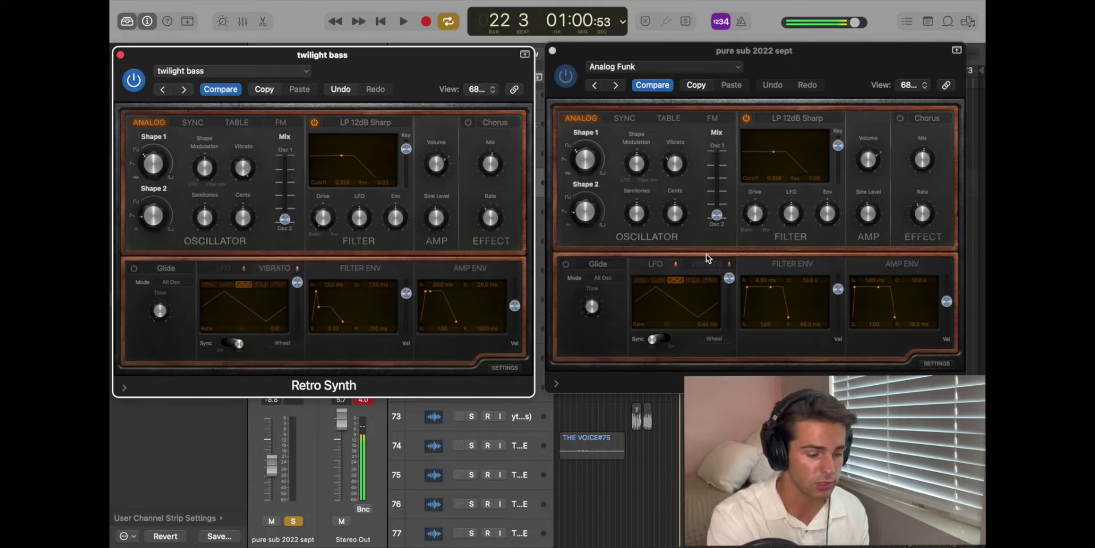
{"action": "left_click", "coordinate": [706, 268]}
{"action": "left_click", "coordinate": [273, 280]}
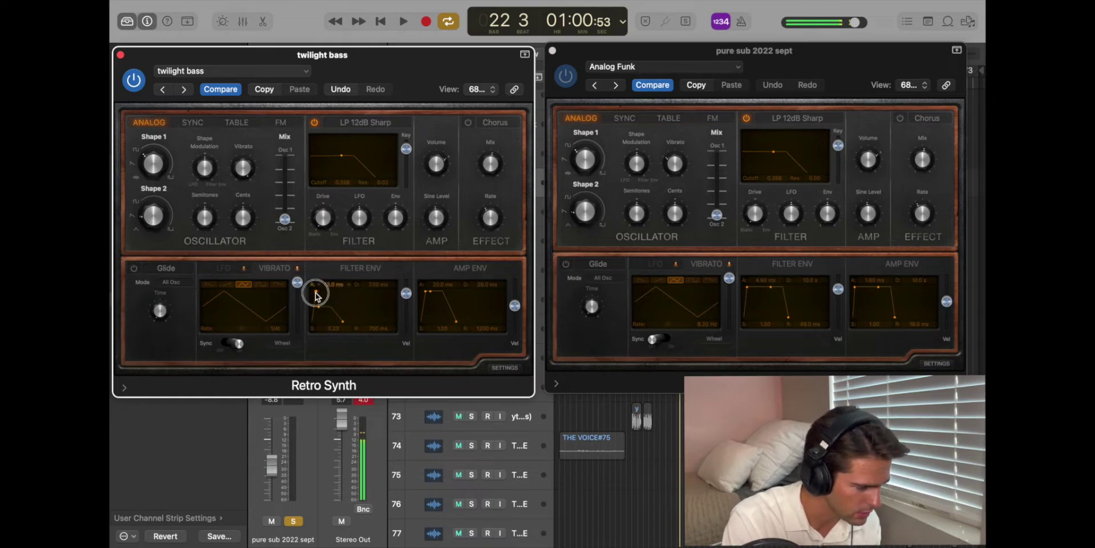
Match the twilight bass filter and amp envelopes to the pure sub patch, both with 10.0 s decay and 1.00 sustain, and amp attack 1.60 ms
{"action": "left_click_drag", "start_coordinate": [316, 295], "coordinate": [315, 293]}
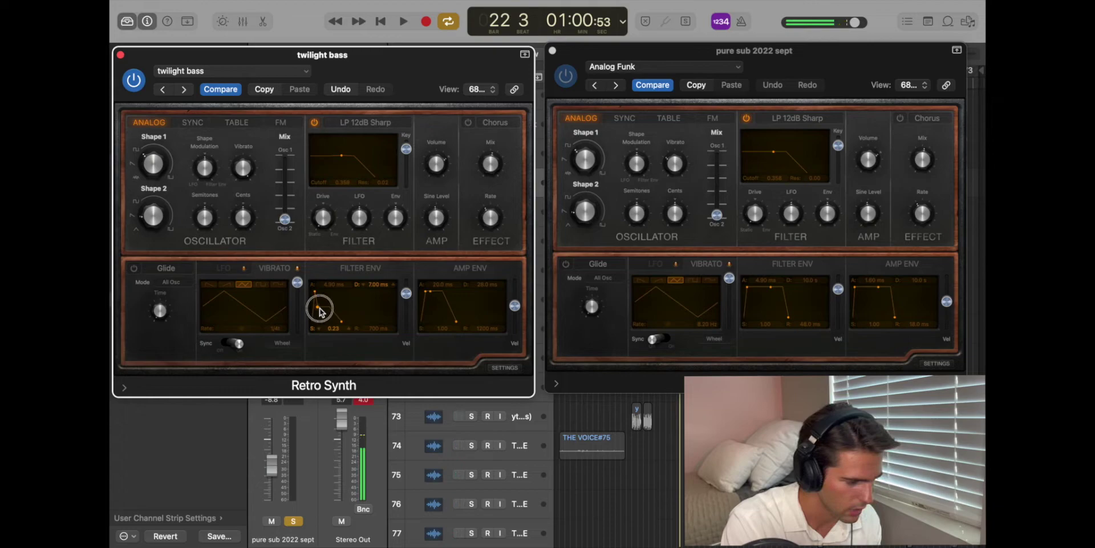
{"action": "left_click_drag", "start_coordinate": [320, 308], "coordinate": [341, 291]}
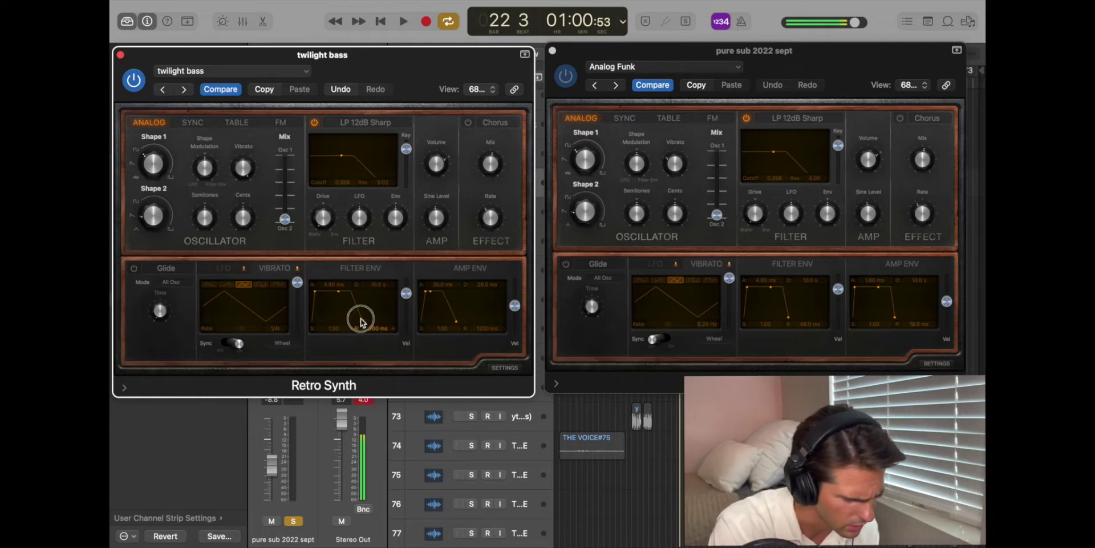
{"action": "left_click_drag", "start_coordinate": [361, 323], "coordinate": [356, 329]}
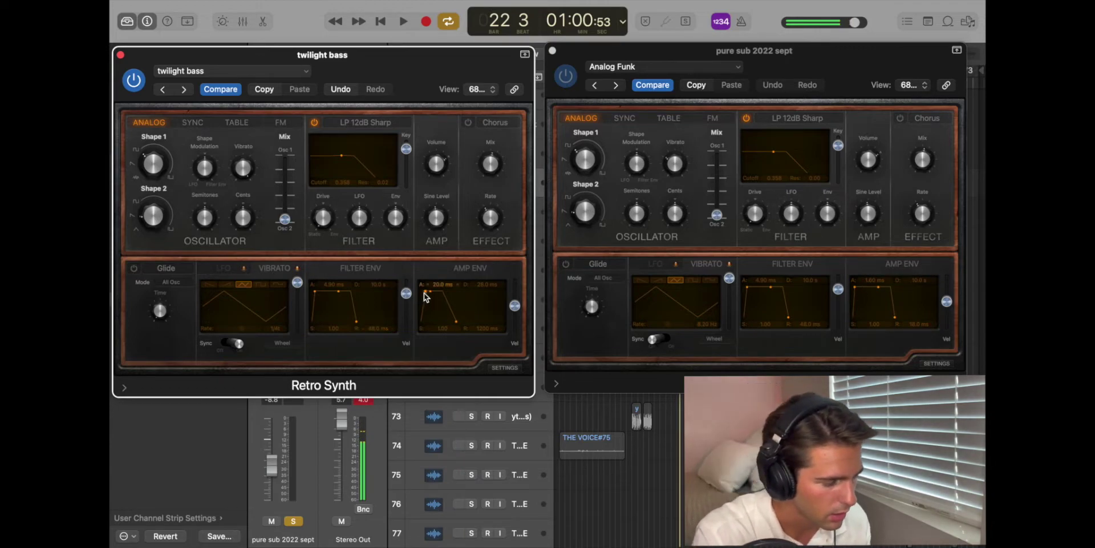
{"action": "left_click_drag", "start_coordinate": [424, 296], "coordinate": [480, 281]}
{"action": "left_click_drag", "start_coordinate": [473, 322], "coordinate": [463, 330]}
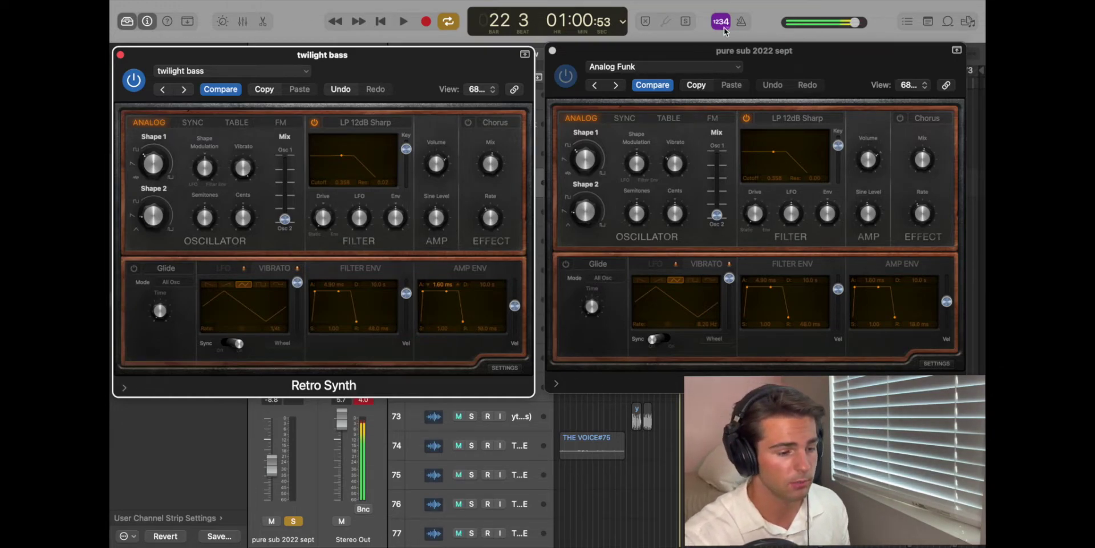
Move both Retro Synth windows higher and show the global and controller settings in each
{"action": "left_click_drag", "start_coordinate": [796, 52], "coordinate": [806, 10]}
{"action": "left_click_drag", "start_coordinate": [470, 50], "coordinate": [480, 4]}
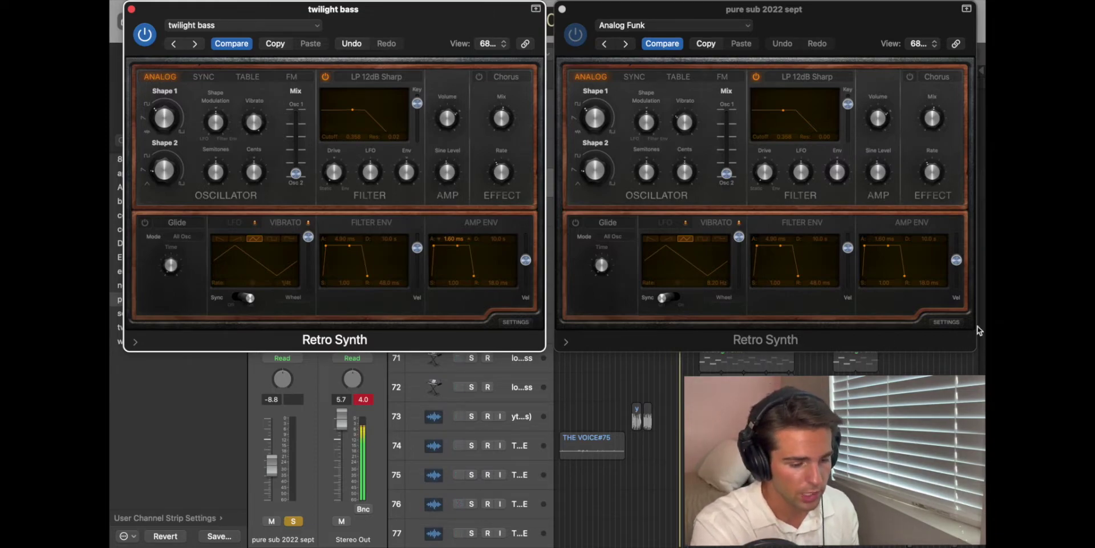
{"action": "left_click", "coordinate": [947, 323]}
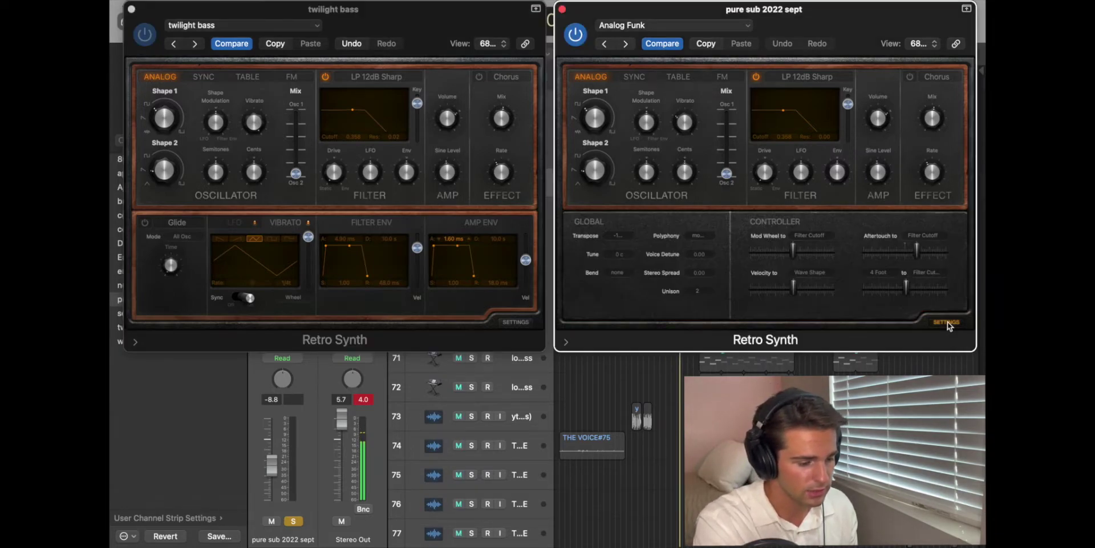
{"action": "left_click", "coordinate": [514, 322]}
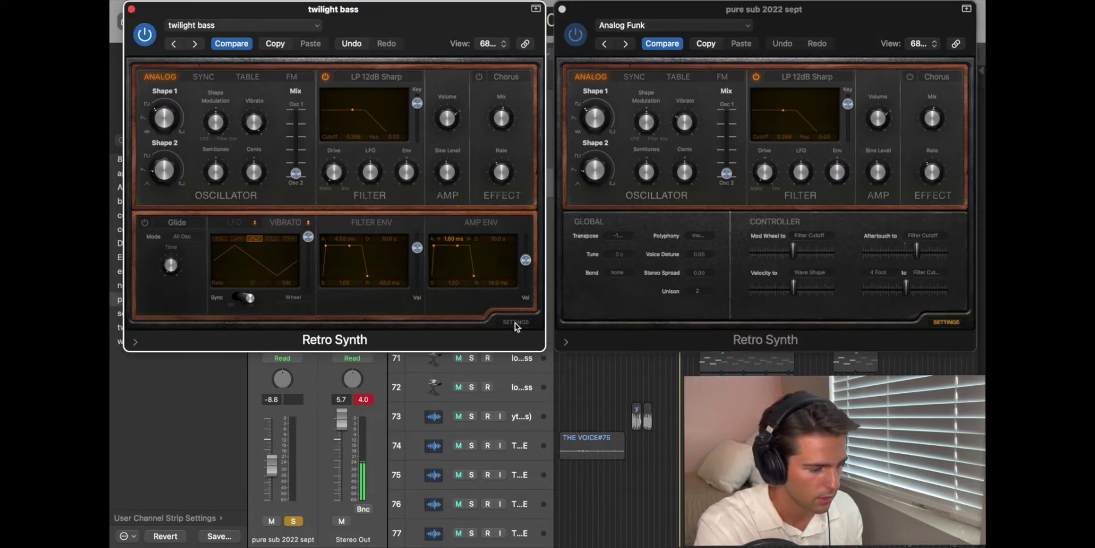
Match the twilight bass global settings to the pure sub patch, keeping mono polyphony and setting unison to 2 voices
{"action": "left_click", "coordinate": [619, 235]}
{"action": "left_click", "coordinate": [582, 234]}
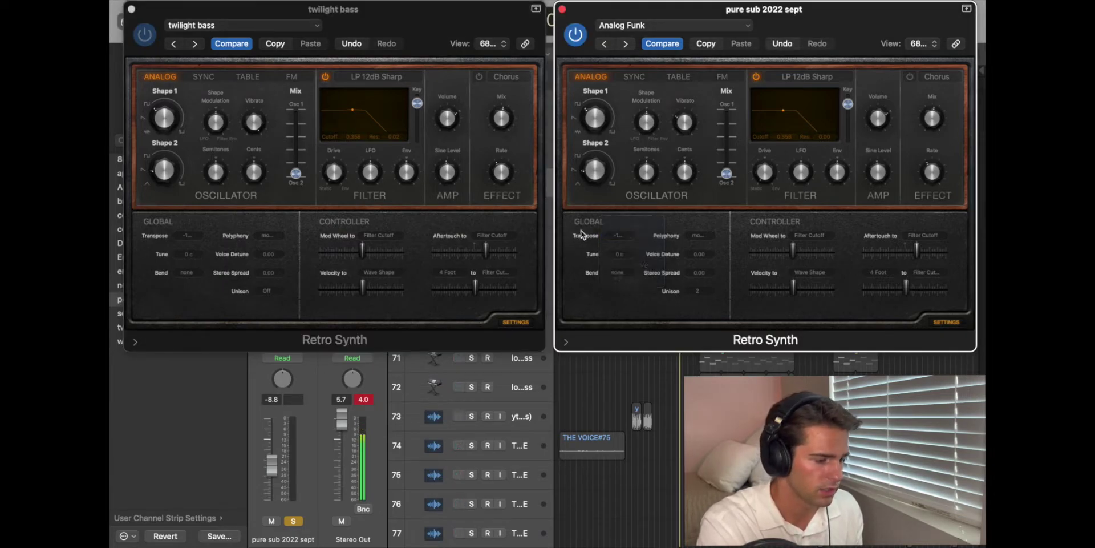
{"action": "left_click", "coordinate": [273, 235]}
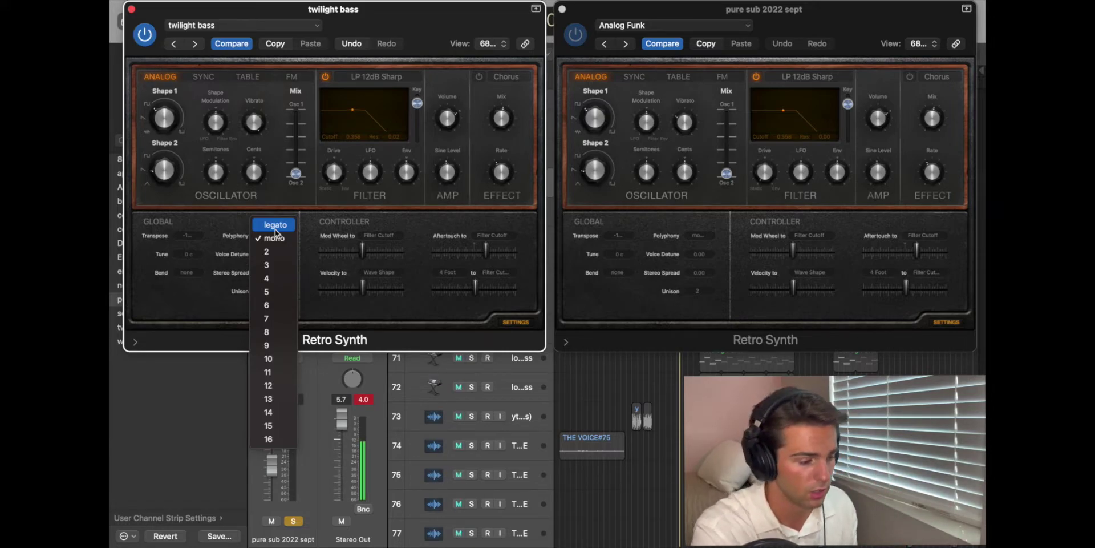
{"action": "left_click", "coordinate": [208, 247]}
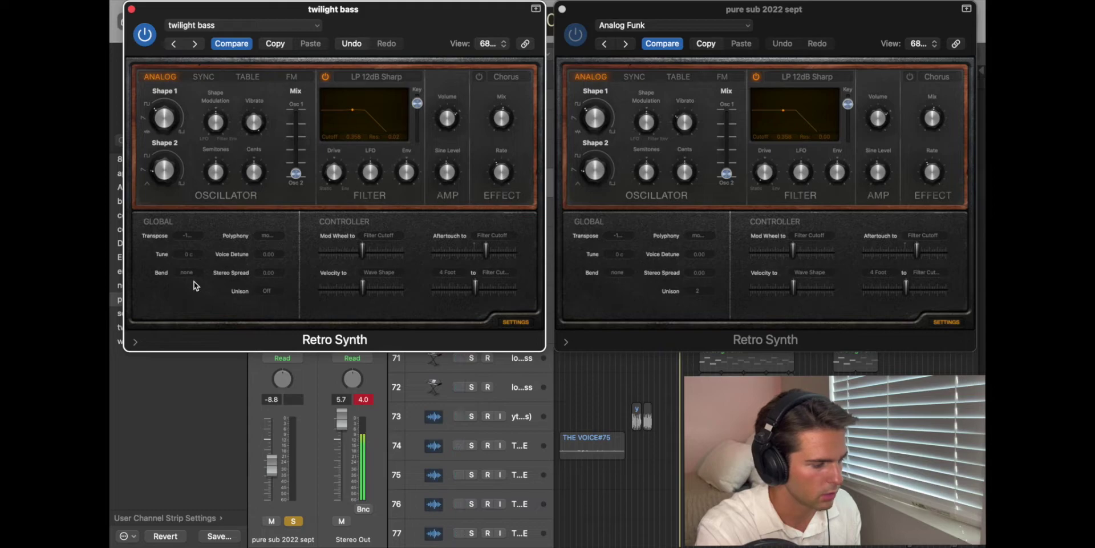
{"action": "left_click", "coordinate": [270, 254]}
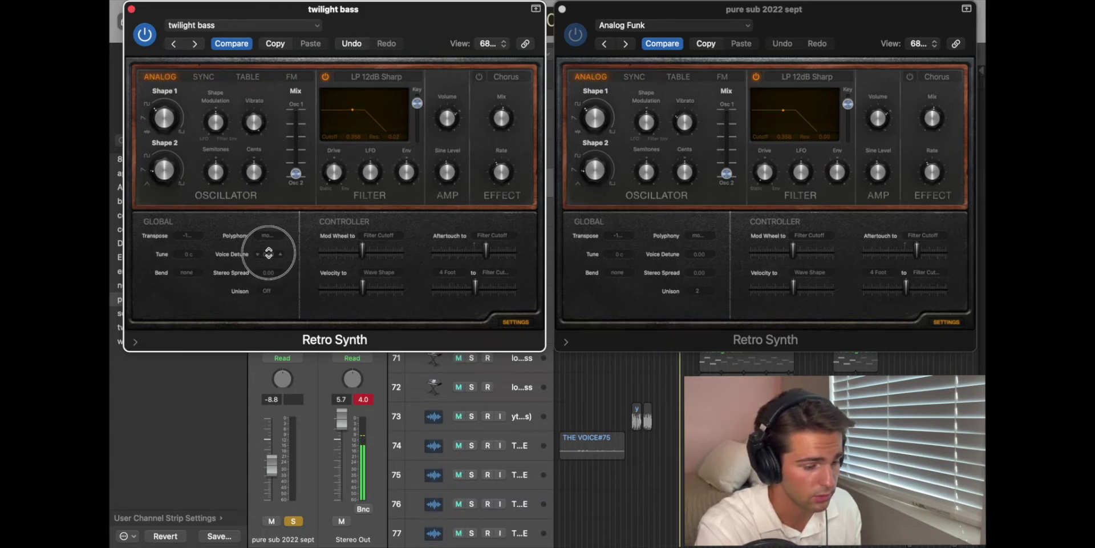
{"action": "left_click", "coordinate": [266, 291]}
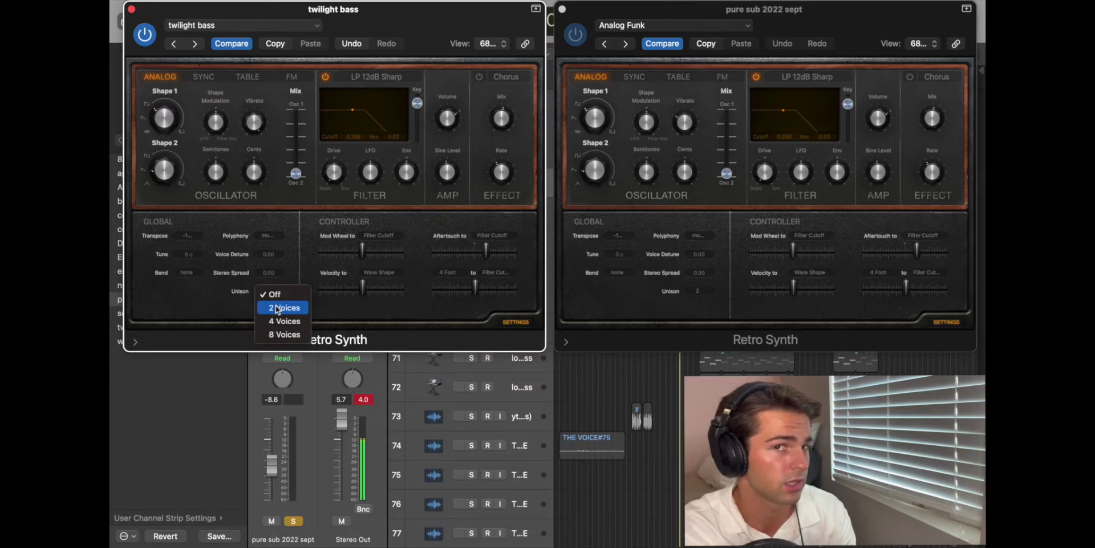
{"action": "left_click", "coordinate": [277, 308]}
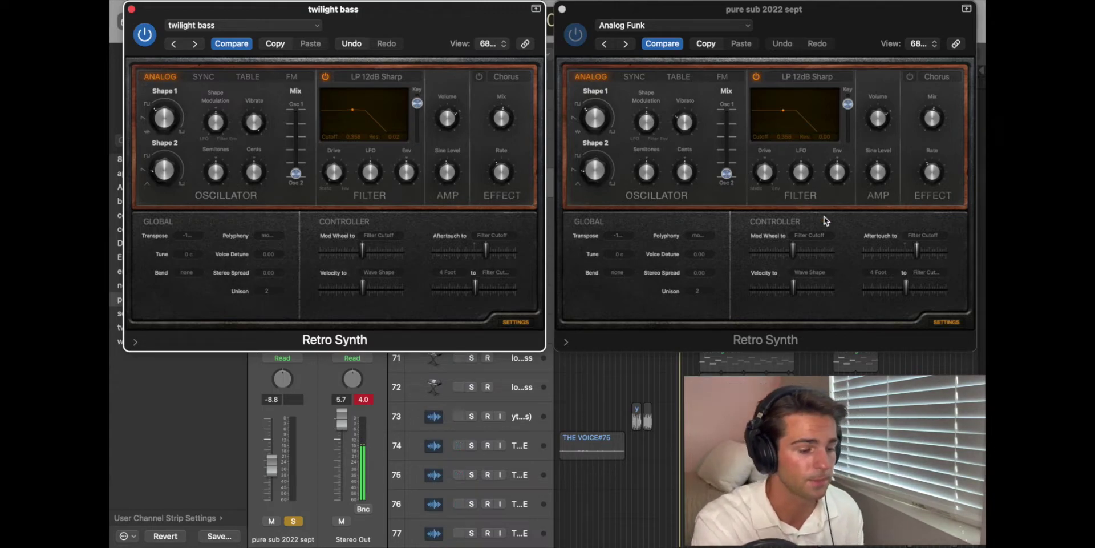
Compare the extended MIDI mono mode parameters of both synths and close both Retro Synth windows
{"action": "left_click", "coordinate": [135, 342]}
{"action": "left_click", "coordinate": [567, 342]}
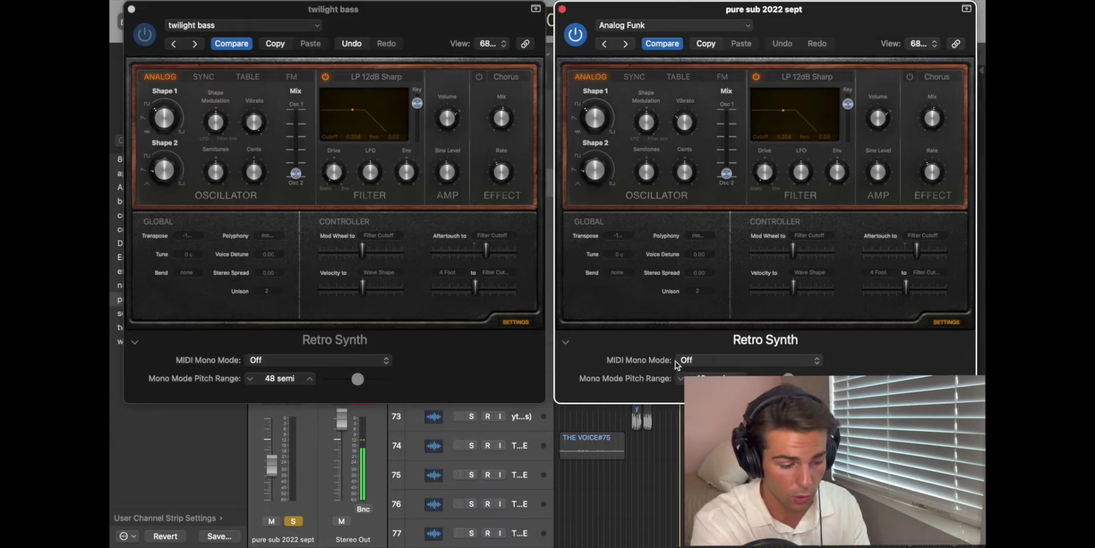
{"action": "left_click", "coordinate": [563, 10]}
{"action": "left_click", "coordinate": [131, 9]}
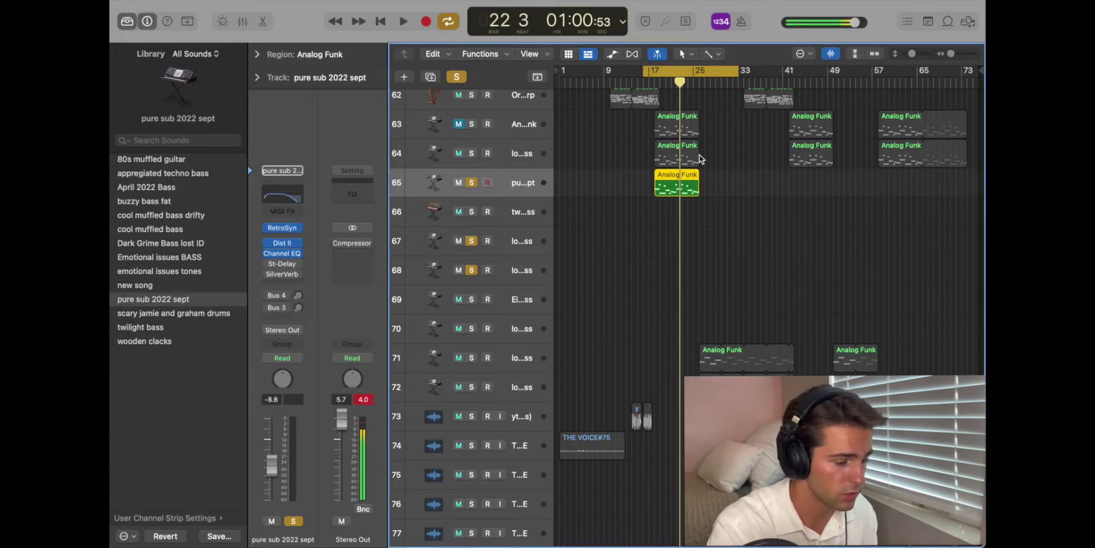
Solo the twilight bass track, view its channel strip, and reselect the pure sub 2022 sept track
{"action": "left_click", "coordinate": [471, 212]}
{"action": "left_click", "coordinate": [521, 213]}
{"action": "left_click", "coordinate": [518, 189]}
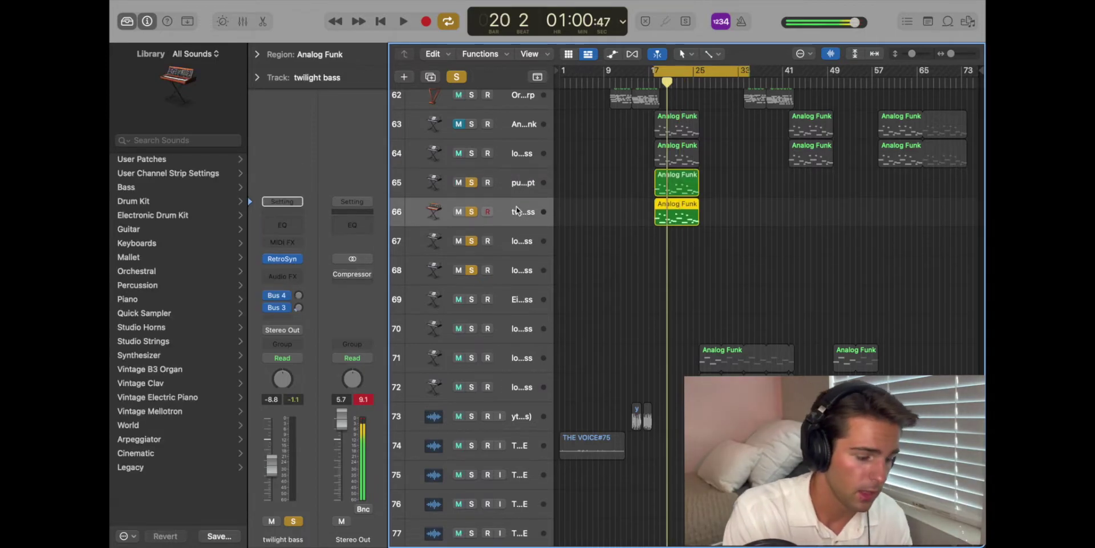
Insert a stereo Distortion II effect on the twilight bass track
{"action": "left_click", "coordinate": [515, 184]}
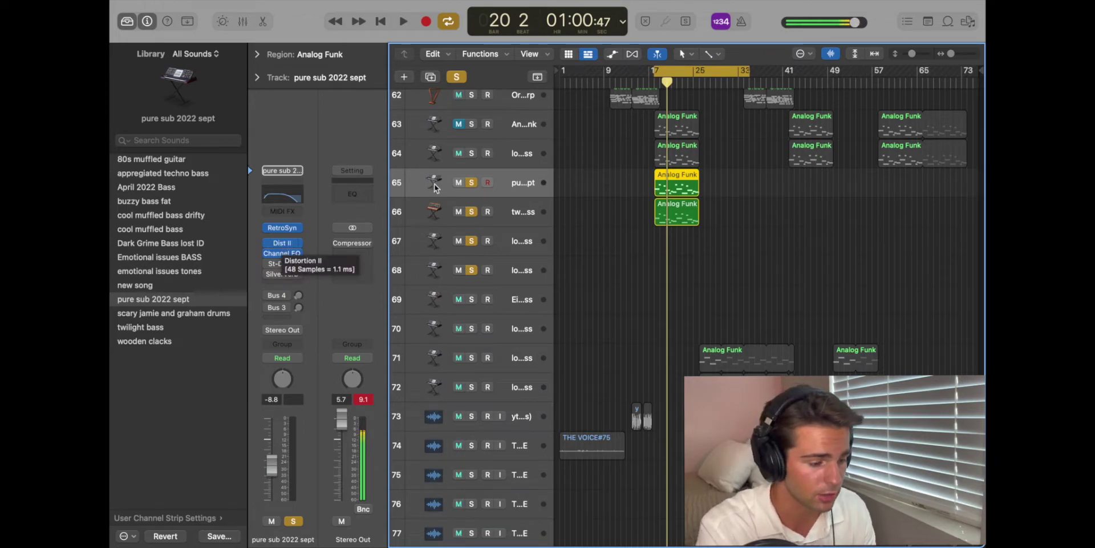
{"action": "left_click", "coordinate": [494, 221]}
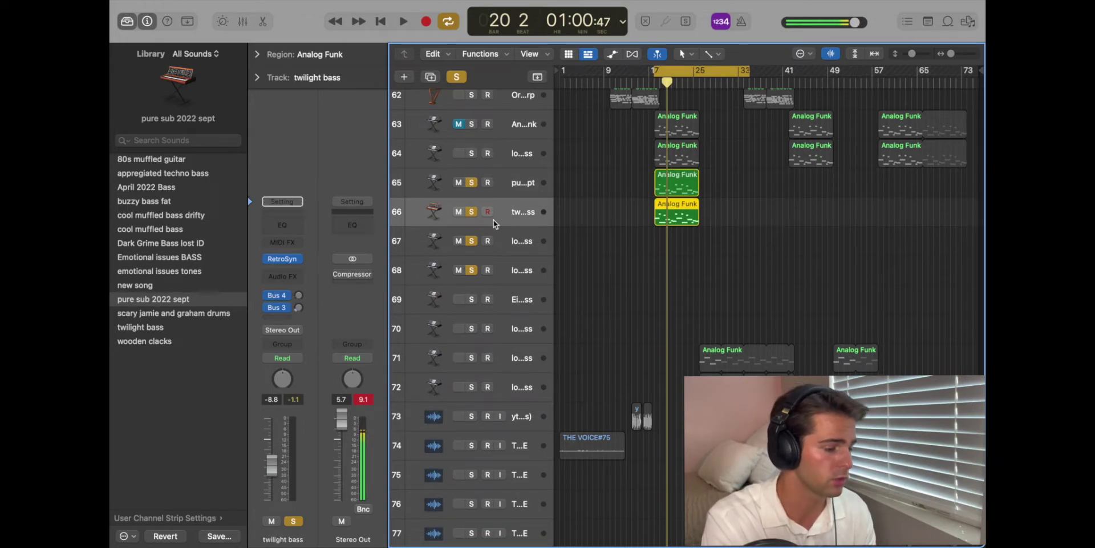
{"action": "left_click", "coordinate": [296, 278]}
{"action": "mouse_move", "coordinate": [308, 323]}
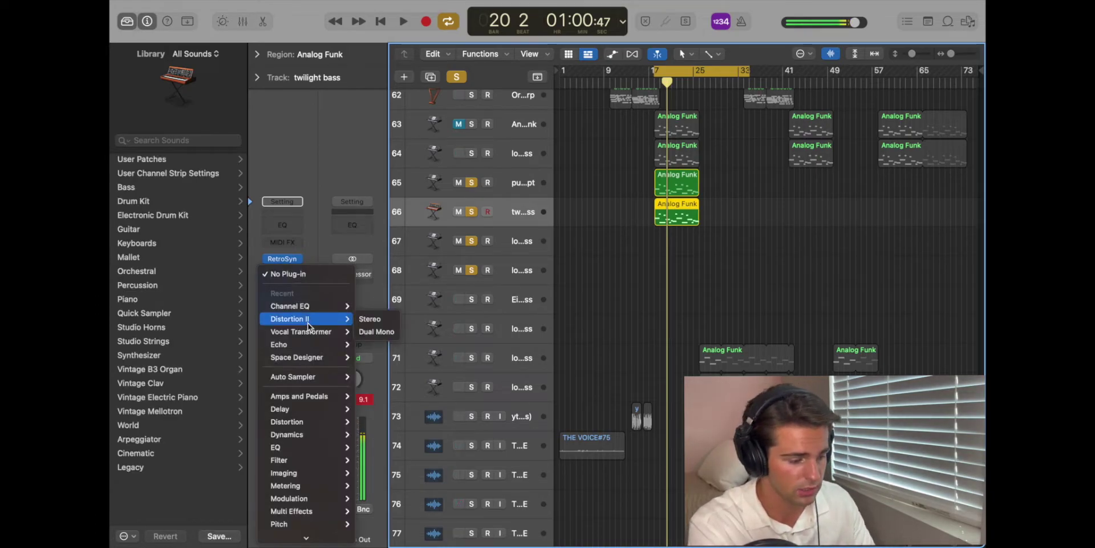
{"action": "mouse_move", "coordinate": [310, 425]}
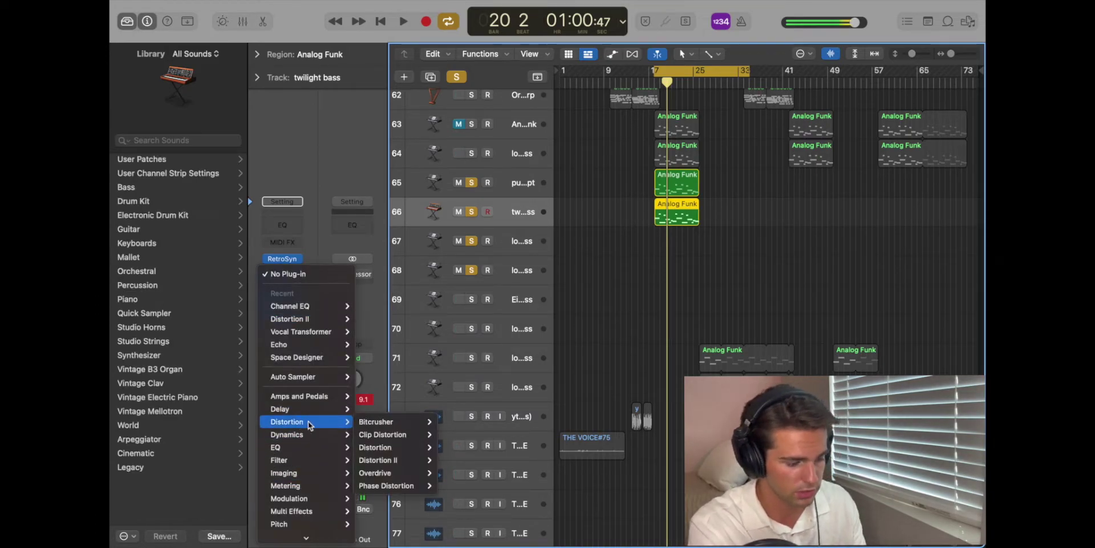
{"action": "mouse_move", "coordinate": [378, 460]}
{"action": "left_click", "coordinate": [454, 458]}
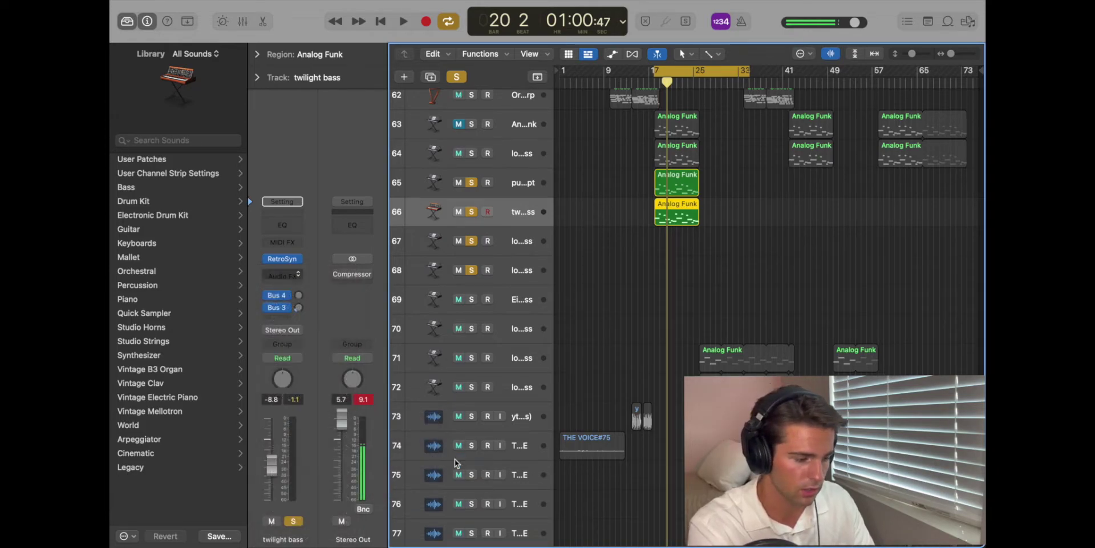
Open the pure sub 2022 sept track's Distortion II and place it beside the twilight bass distortion window for comparison
{"action": "left_click_drag", "start_coordinate": [595, 162], "coordinate": [394, 363]}
{"action": "left_click", "coordinate": [533, 187]}
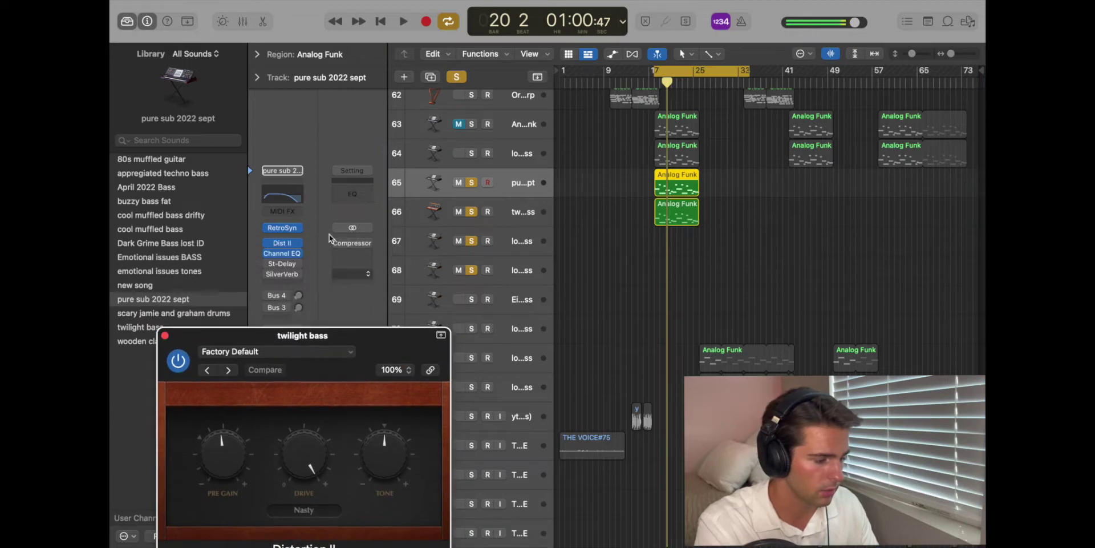
{"action": "left_click", "coordinate": [284, 246]}
{"action": "left_click_drag", "start_coordinate": [614, 153], "coordinate": [778, 115]}
{"action": "left_click_drag", "start_coordinate": [400, 340], "coordinate": [455, 107]}
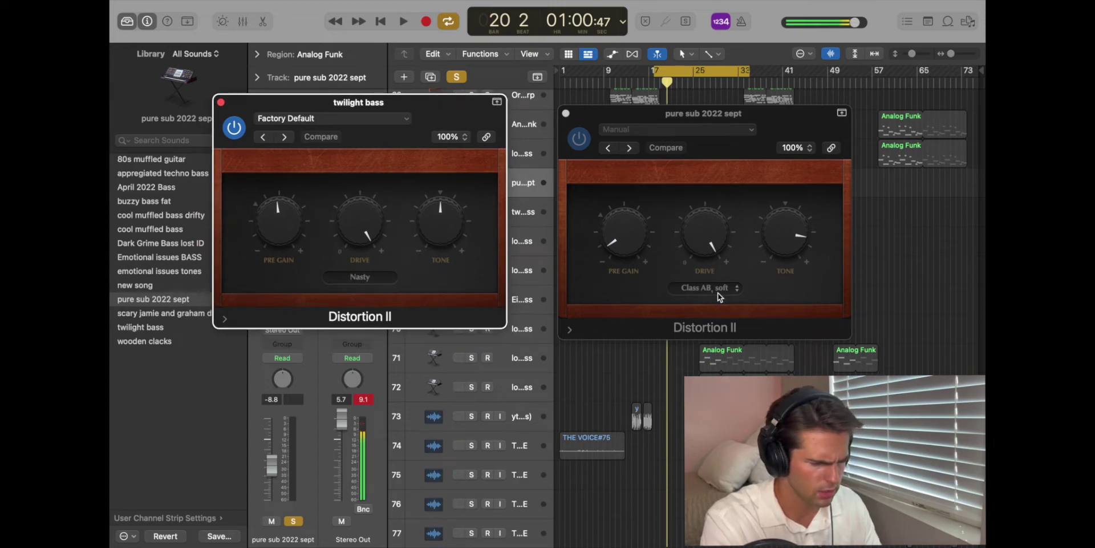
Set the twilight bass distortion to Class AB, soft, match its tone and pre gain to the pure sub patch, and close both windows
{"action": "left_click", "coordinate": [372, 275]}
{"action": "left_click", "coordinate": [368, 297]}
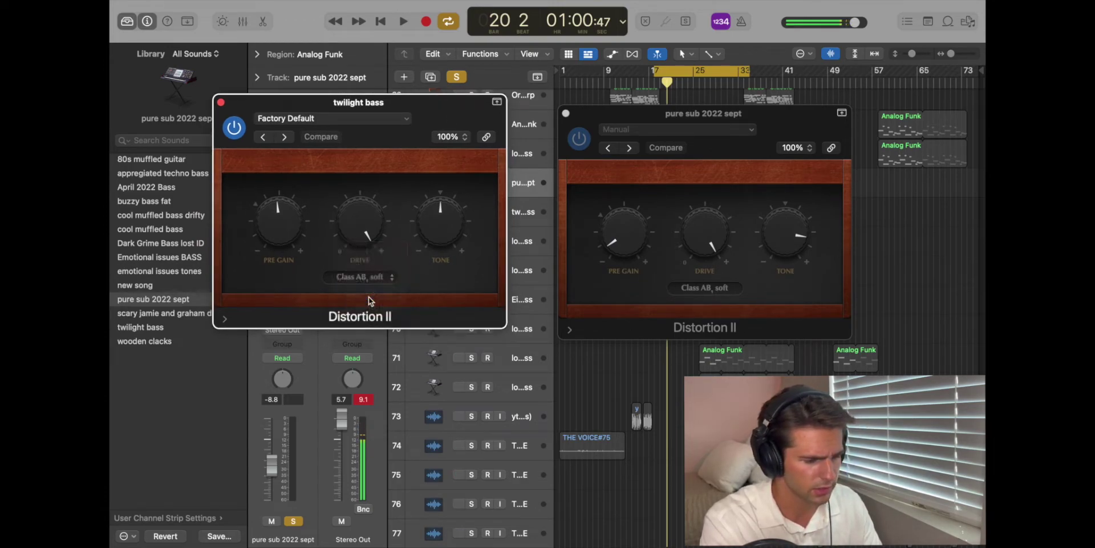
{"action": "left_click_drag", "start_coordinate": [430, 224], "coordinate": [445, 166]}
{"action": "left_click", "coordinate": [797, 239]}
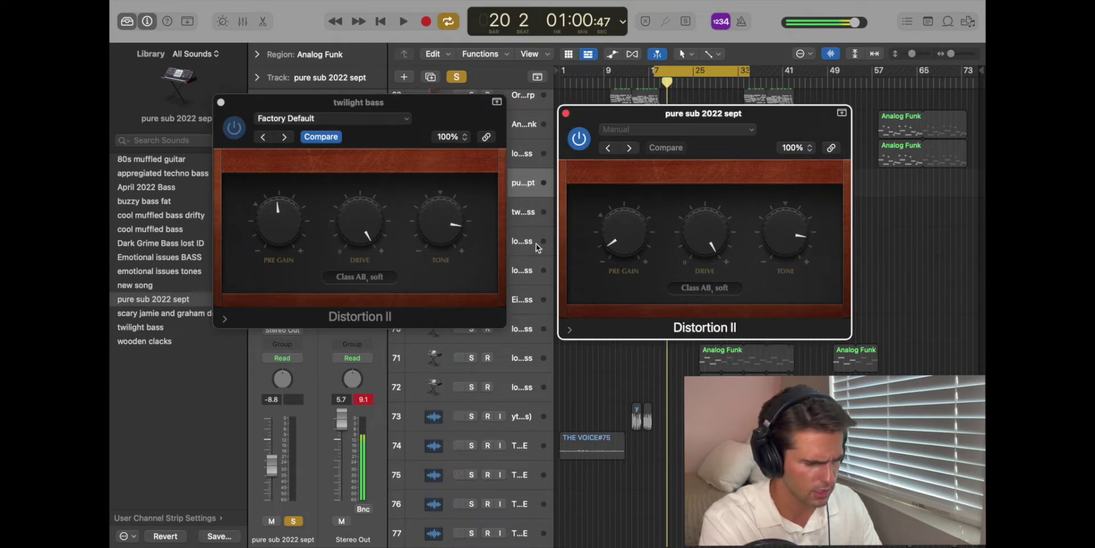
{"action": "left_click", "coordinate": [445, 230]}
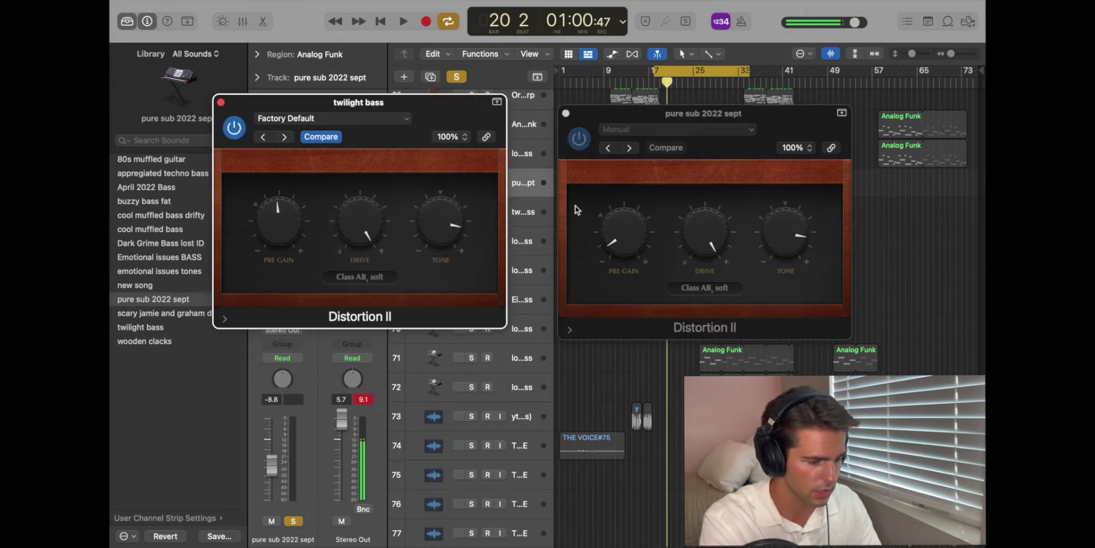
{"action": "left_click_drag", "start_coordinate": [288, 235], "coordinate": [301, 301]}
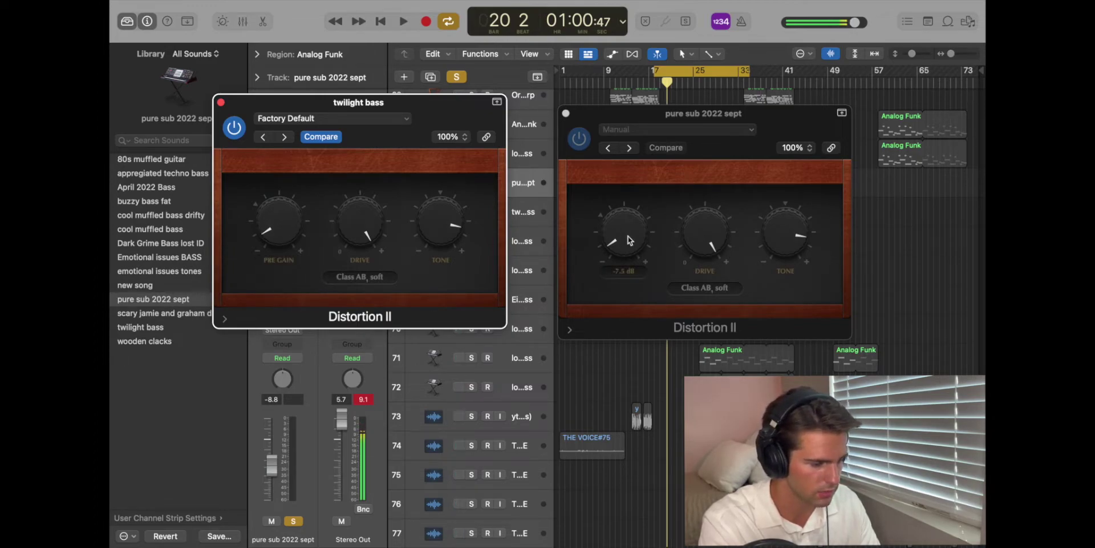
{"action": "left_click", "coordinate": [220, 102]}
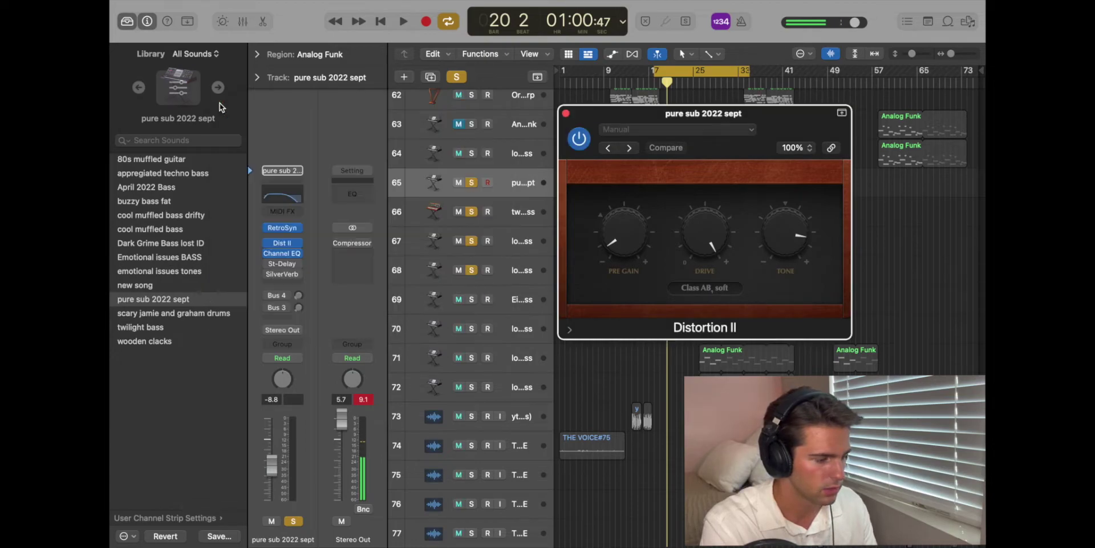
{"action": "left_click", "coordinate": [566, 113]}
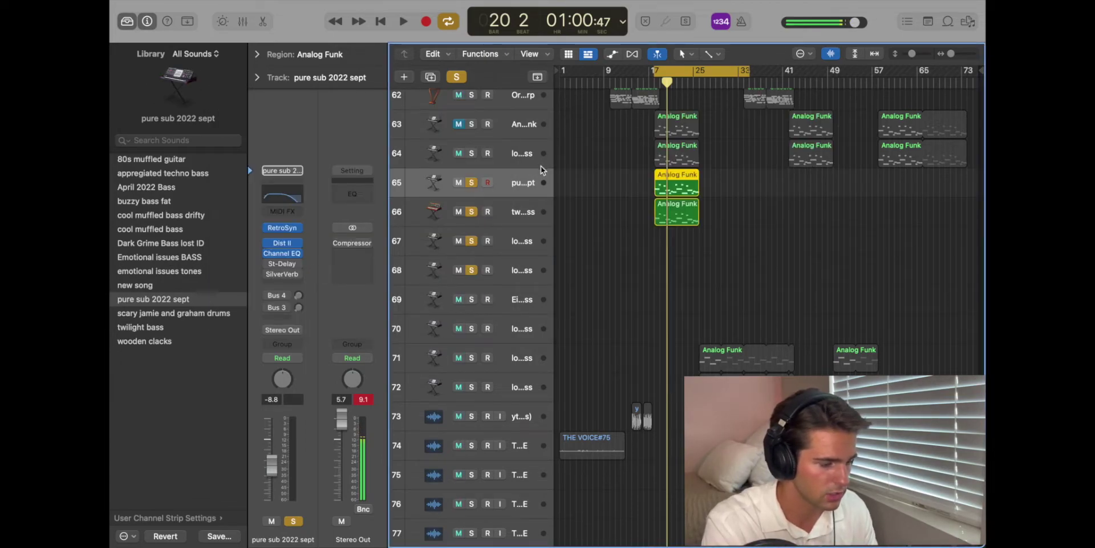
Open the pure sub 2022 sept track's Channel EQ and move its window aside
{"action": "left_click", "coordinate": [508, 215]}
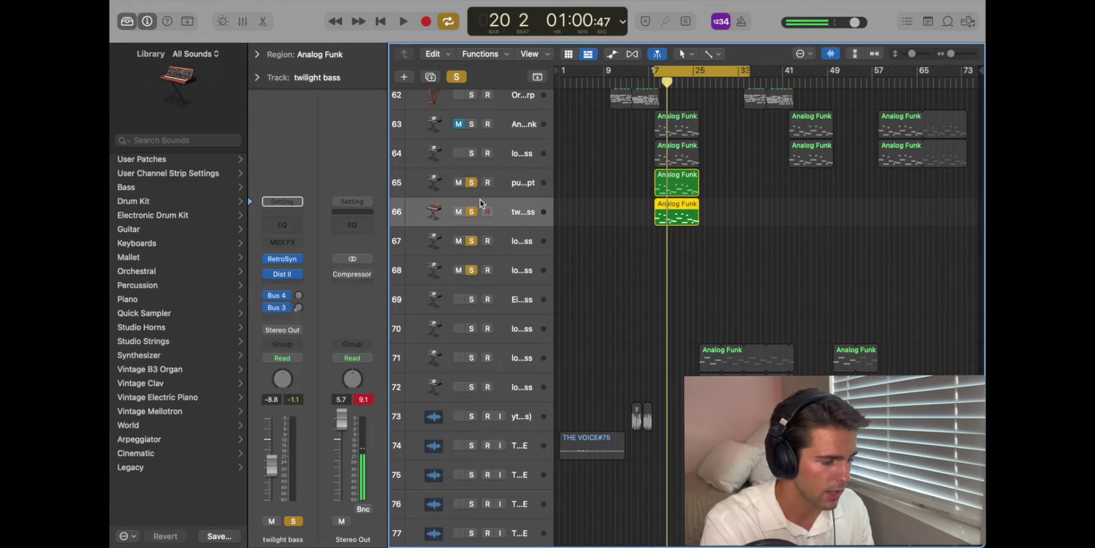
{"action": "left_click", "coordinate": [505, 189]}
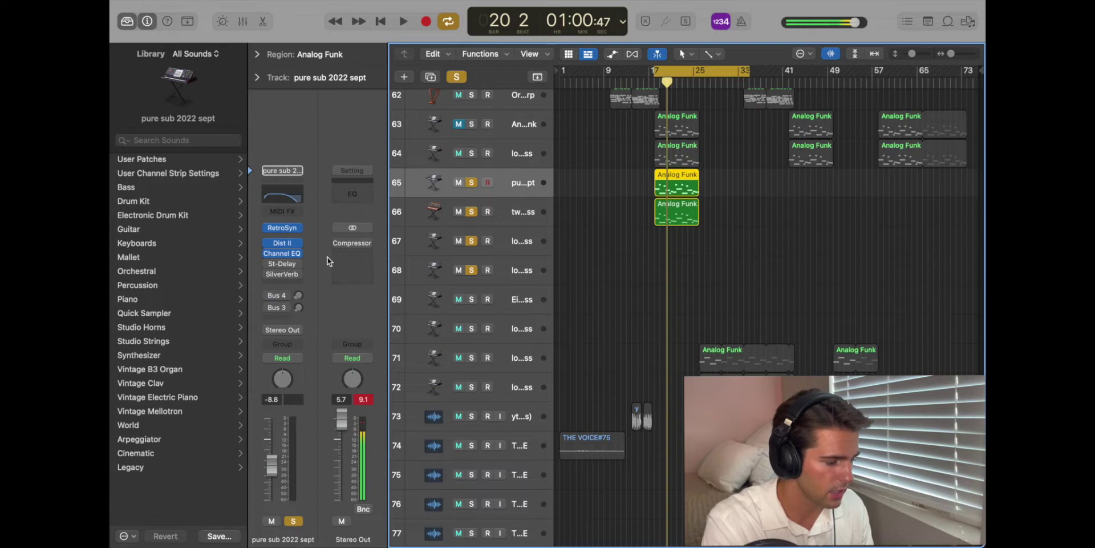
{"action": "left_click", "coordinate": [282, 253]}
{"action": "left_click_drag", "start_coordinate": [636, 149], "coordinate": [749, 155]}
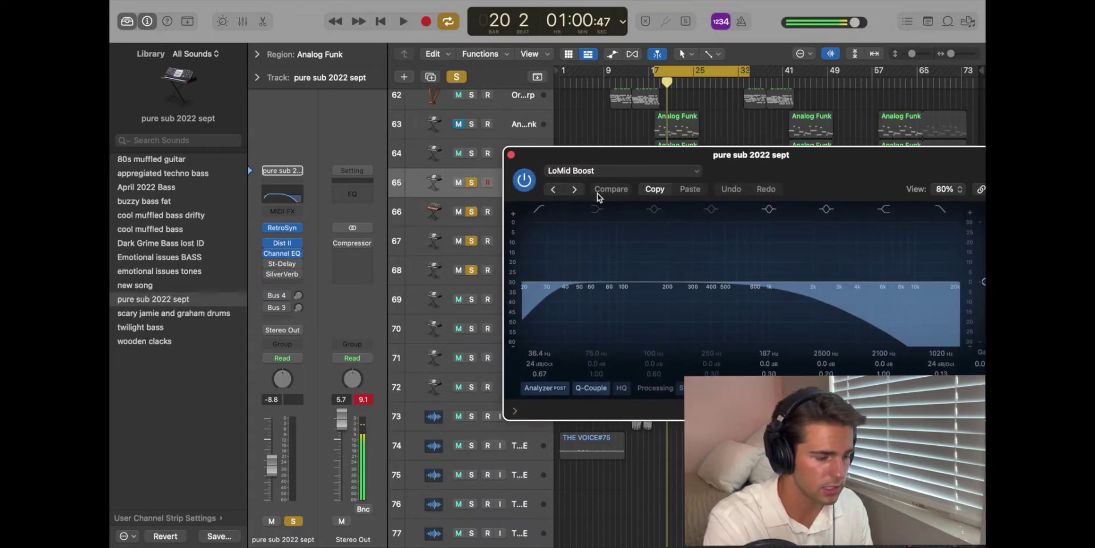
Insert a stereo Channel EQ on the twilight bass track and arrange both EQ windows so their curves can be compared
{"action": "left_click", "coordinate": [499, 211]}
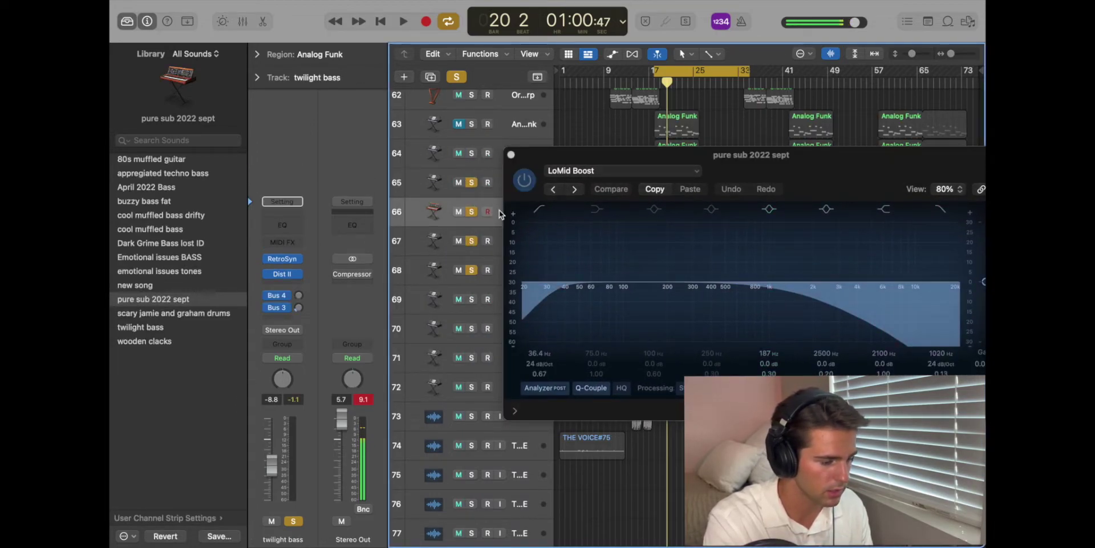
{"action": "left_click", "coordinate": [279, 282]}
{"action": "mouse_move", "coordinate": [302, 317]}
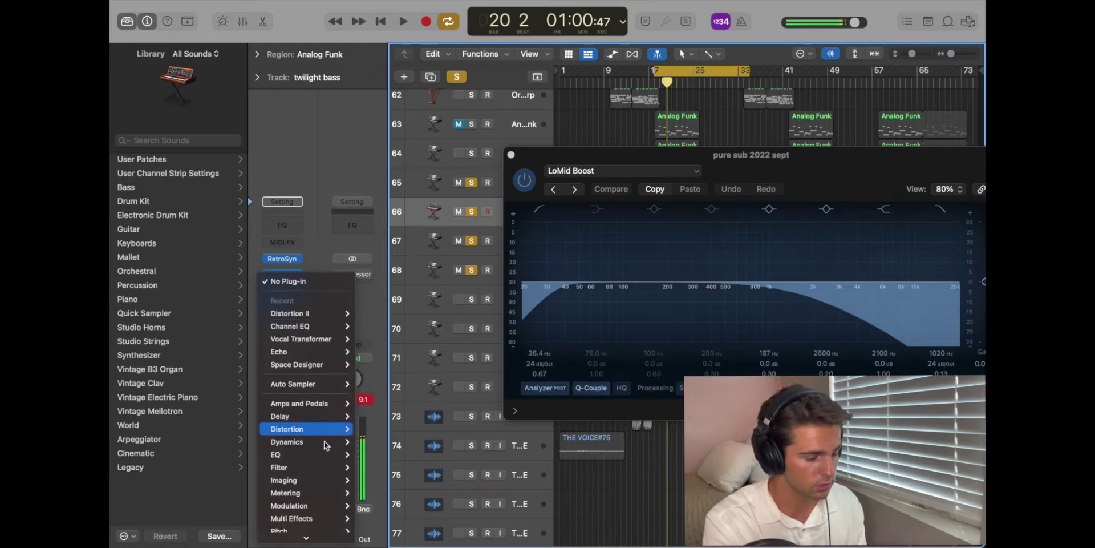
{"action": "mouse_move", "coordinate": [328, 454]}
{"action": "mouse_move", "coordinate": [394, 453]}
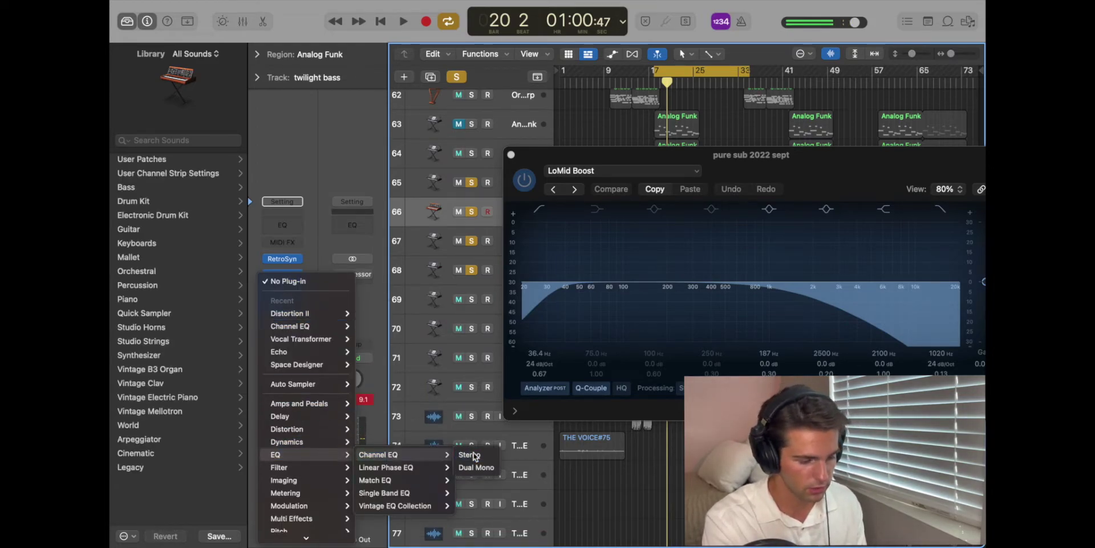
{"action": "left_click", "coordinate": [473, 452]}
{"action": "left_click_drag", "start_coordinate": [727, 171], "coordinate": [454, 10]}
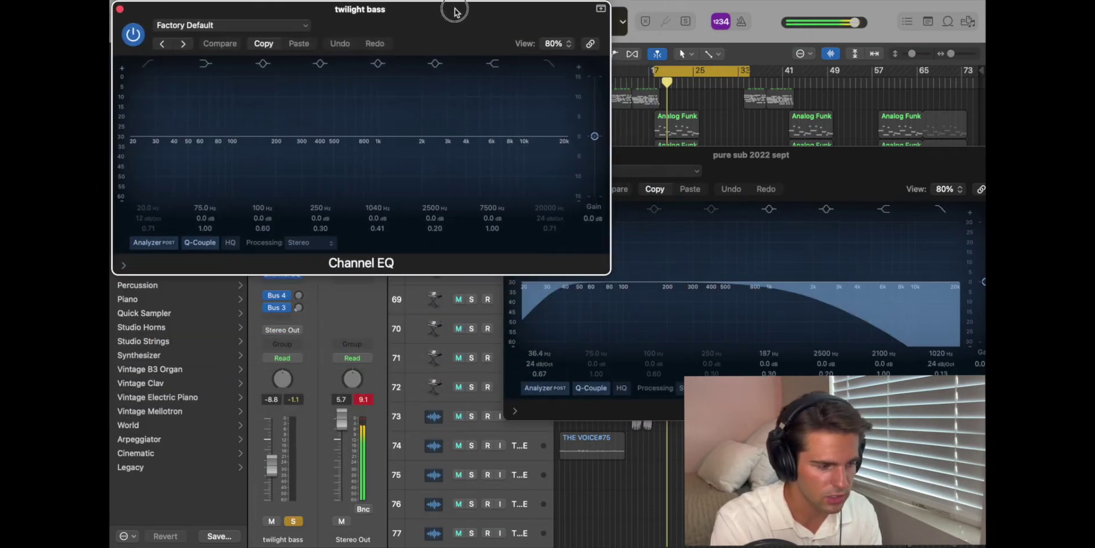
{"action": "left_click_drag", "start_coordinate": [775, 166], "coordinate": [761, 307]}
Enable the twilight bass EQ's high-cut band and shape it to about 2380 Hz, 6 dB/Oct, with a Q of 0.64
{"action": "left_click", "coordinate": [495, 154]}
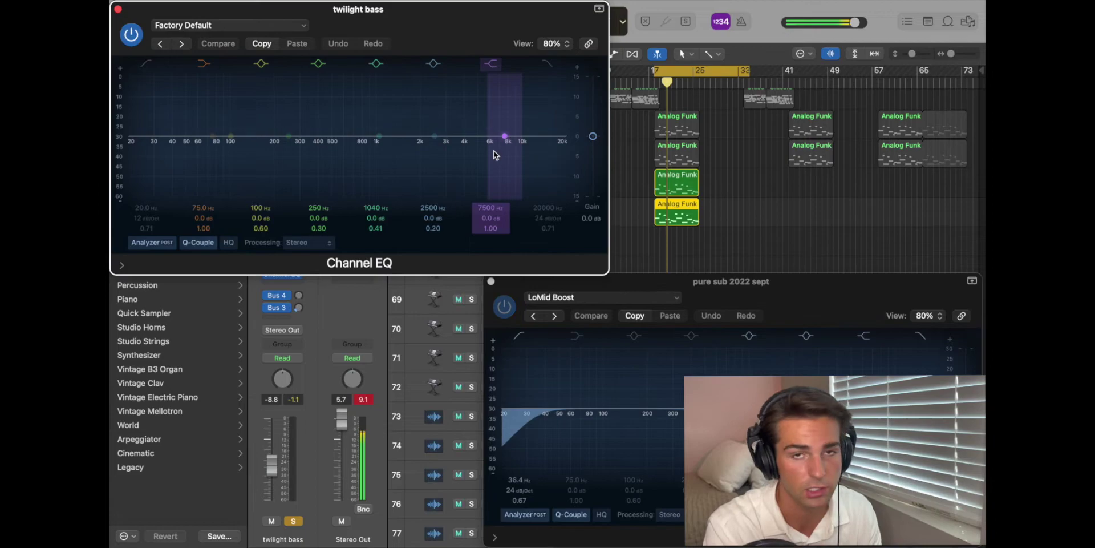
{"action": "left_click", "coordinate": [547, 62]}
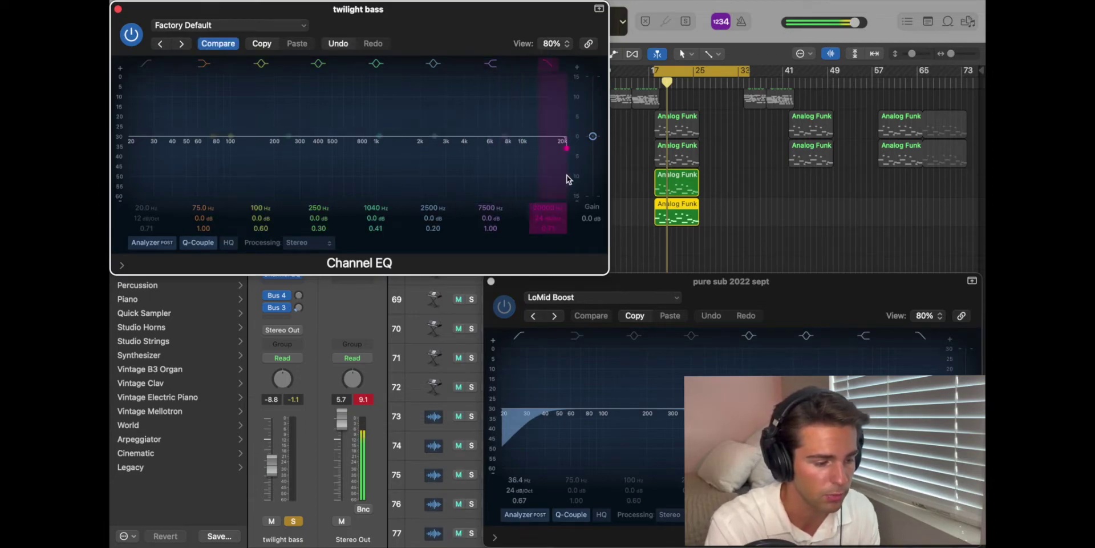
{"action": "left_click_drag", "start_coordinate": [566, 175], "coordinate": [433, 159]}
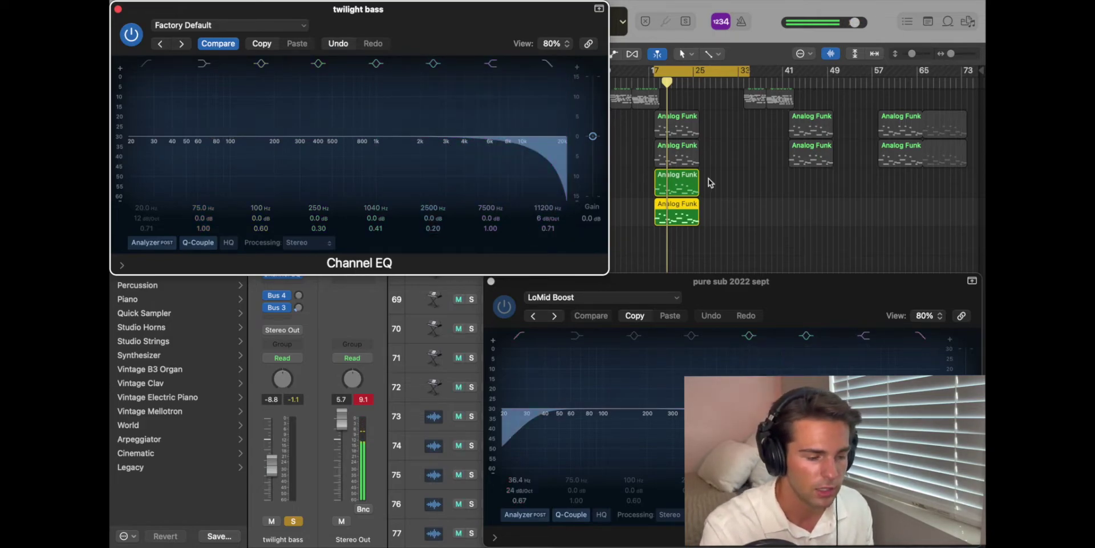
{"action": "left_click", "coordinate": [531, 146]}
{"action": "left_click_drag", "start_coordinate": [530, 146], "coordinate": [477, 155]}
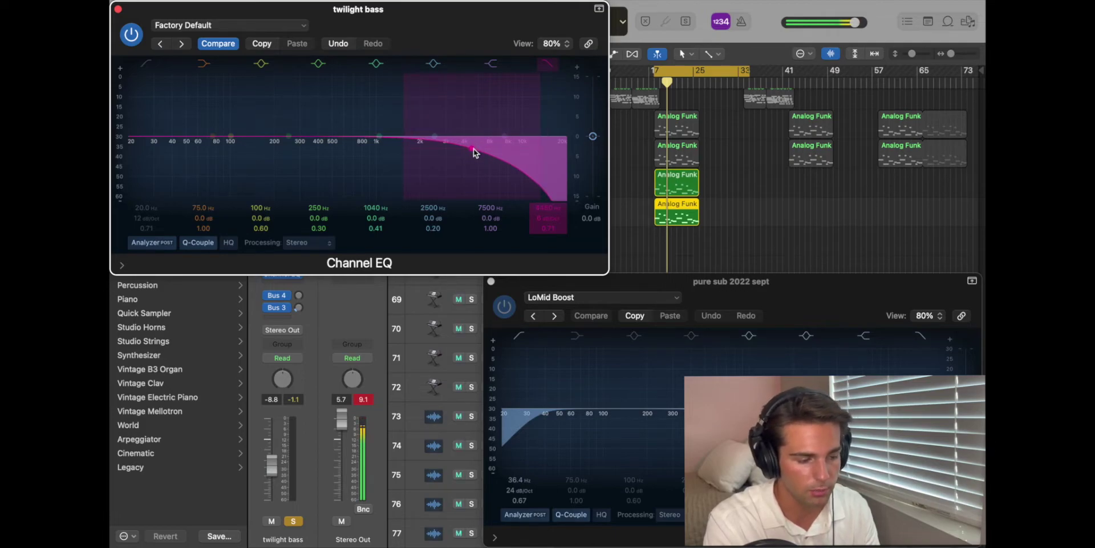
{"action": "mouse_move", "coordinate": [405, 166]}
{"action": "left_mouse_down"}
{"action": "mouse_move", "coordinate": [448, 173]}
{"action": "mouse_move", "coordinate": [386, 175]}
{"action": "left_mouse_up"}
{"action": "left_click_drag", "start_coordinate": [472, 150], "coordinate": [438, 155]}
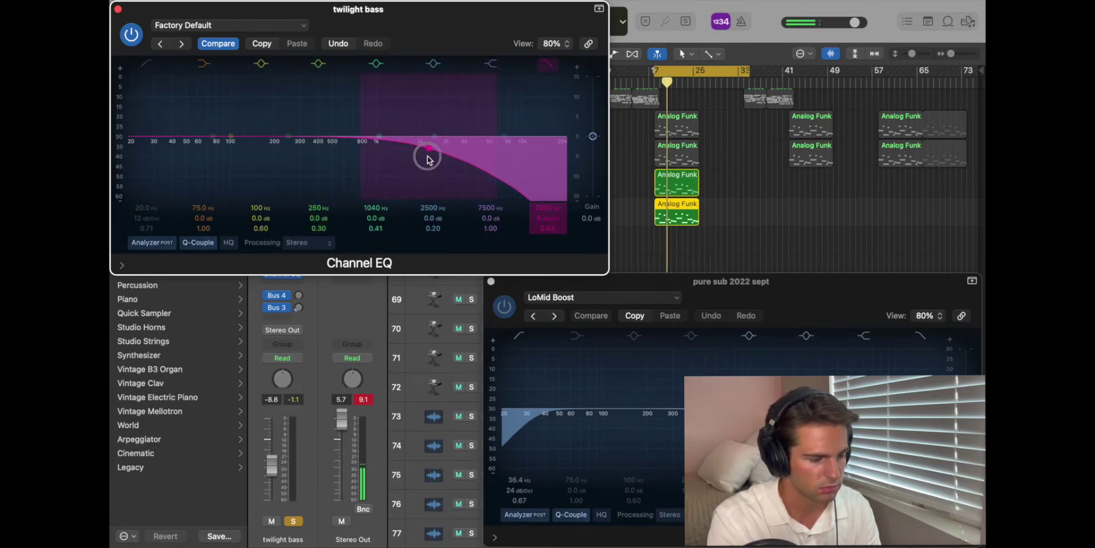
{"action": "left_click_drag", "start_coordinate": [425, 159], "coordinate": [432, 159]}
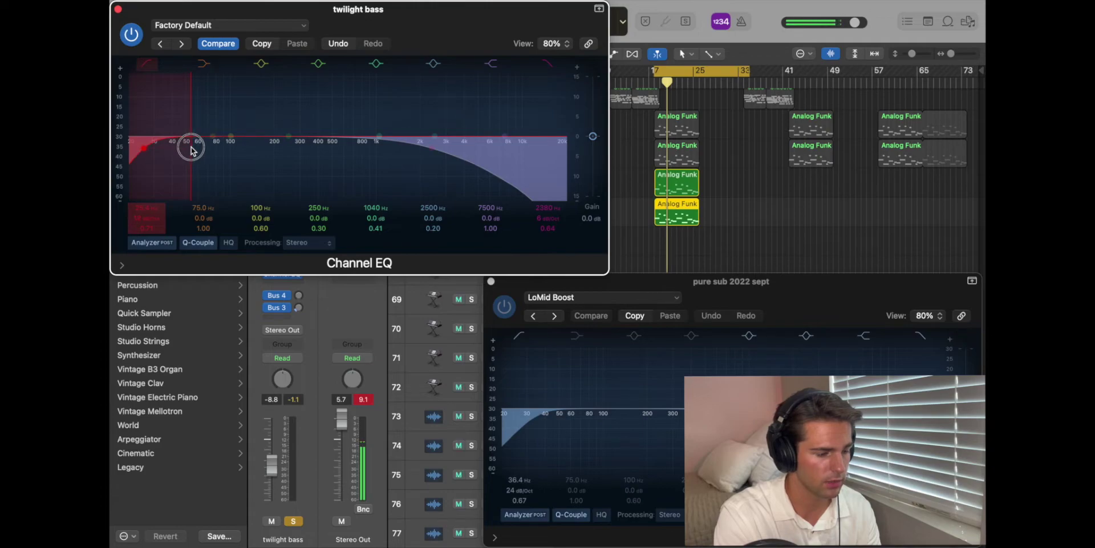
Shape the twilight bass EQ's low-cut band to about 29.8 Hz at 18 dB/Oct and close both EQ windows
{"action": "left_click_drag", "start_coordinate": [140, 150], "coordinate": [153, 154]}
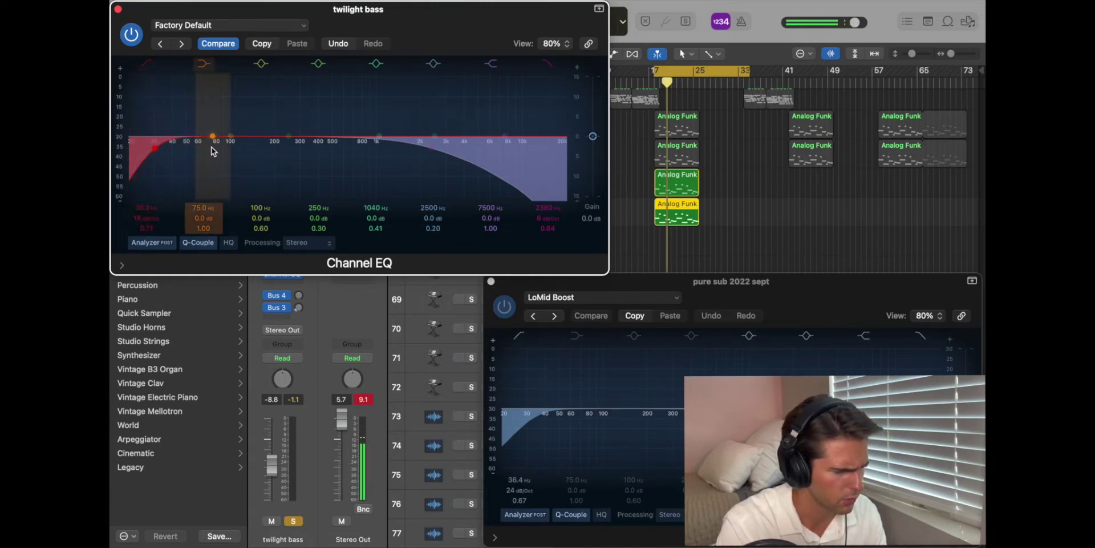
{"action": "left_click", "coordinate": [183, 146]}
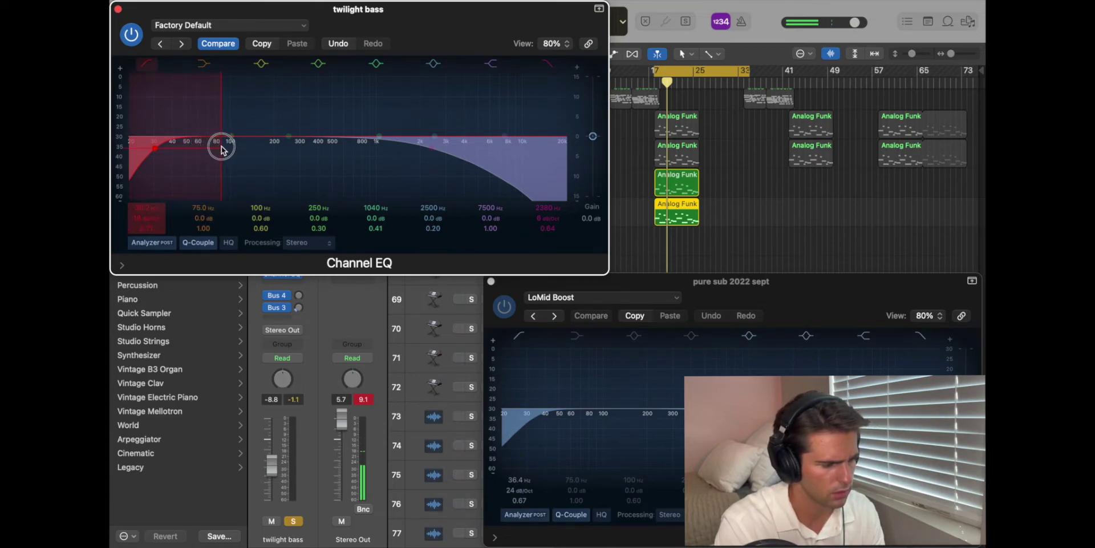
{"action": "left_click_drag", "start_coordinate": [184, 162], "coordinate": [180, 162]}
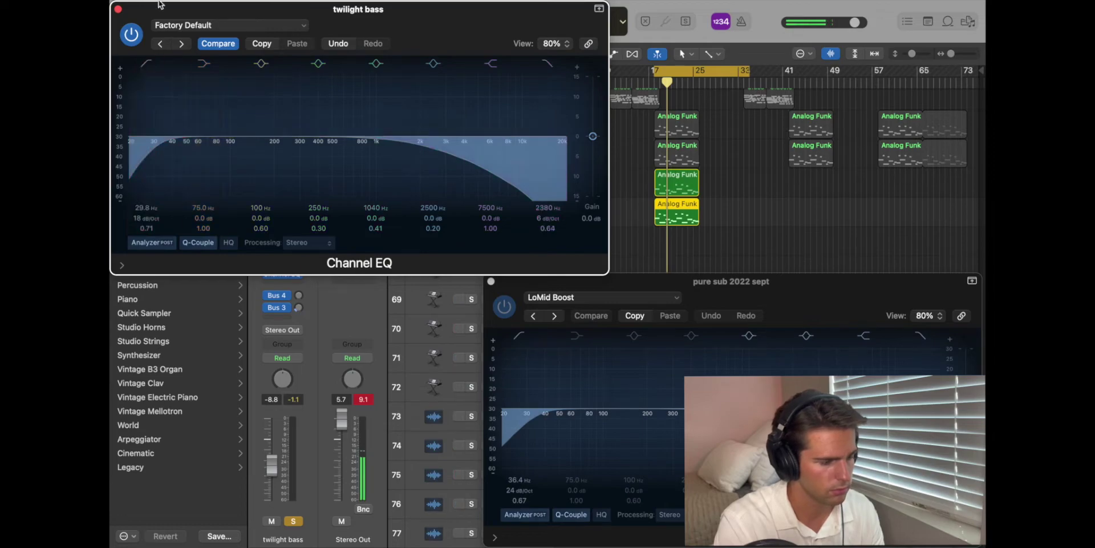
{"action": "left_click", "coordinate": [118, 9]}
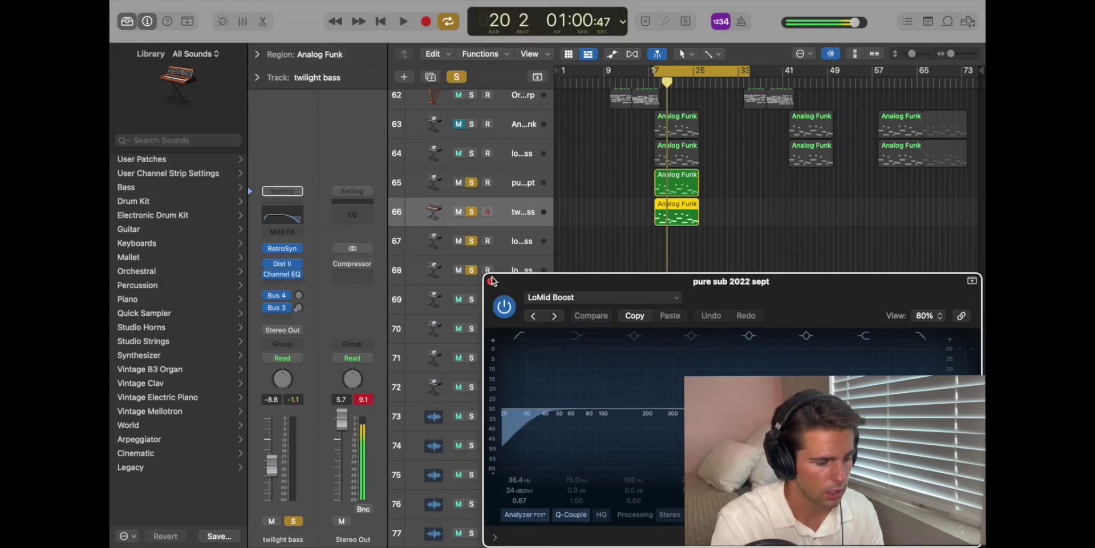
{"action": "left_click", "coordinate": [491, 280]}
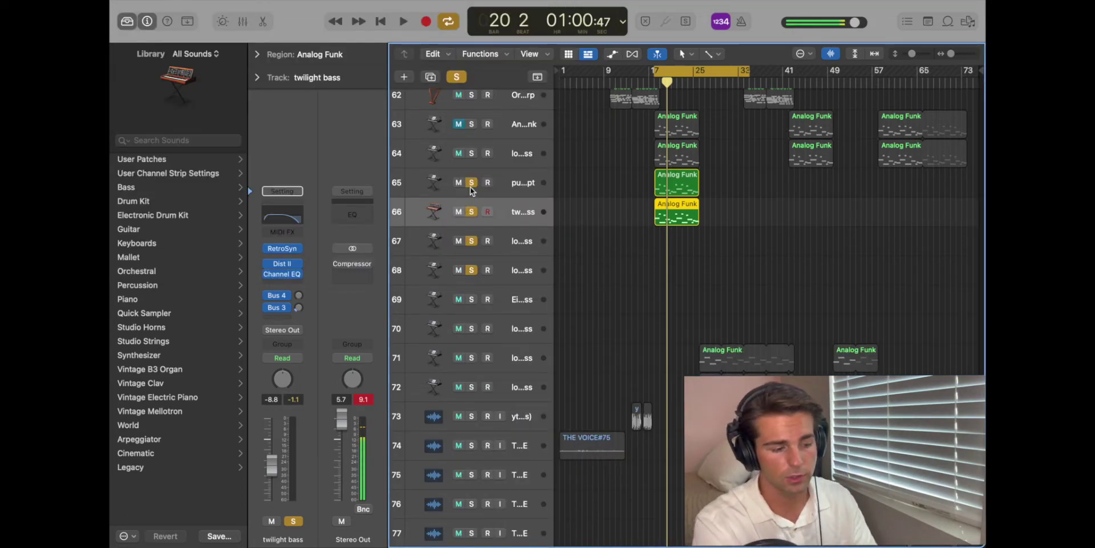
Unsolo the twilight bass track and listen briefly to the pure sub 2022 sept track
{"action": "left_click", "coordinate": [473, 211]}
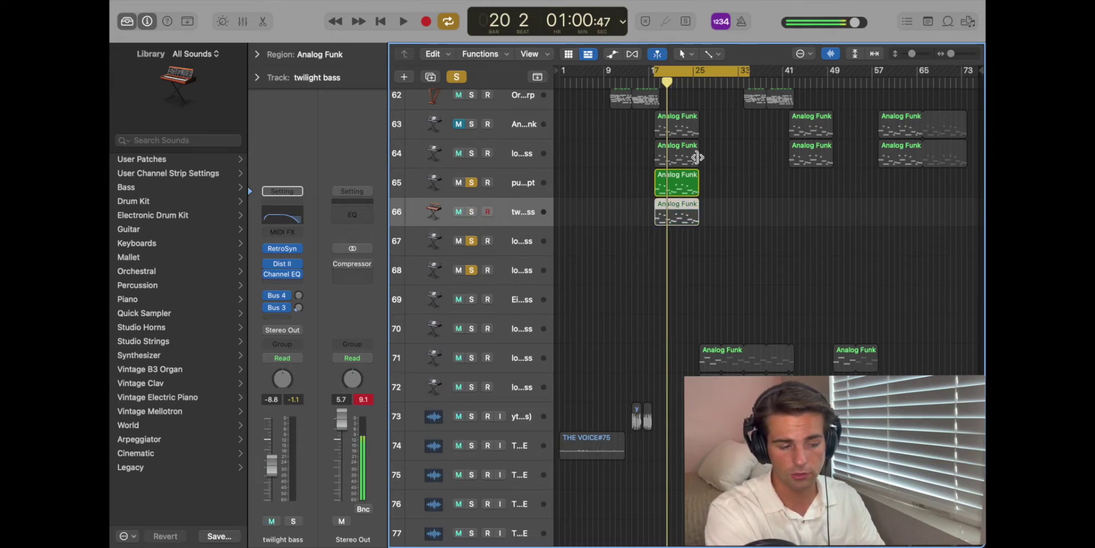
{"action": "key", "text": "space"}
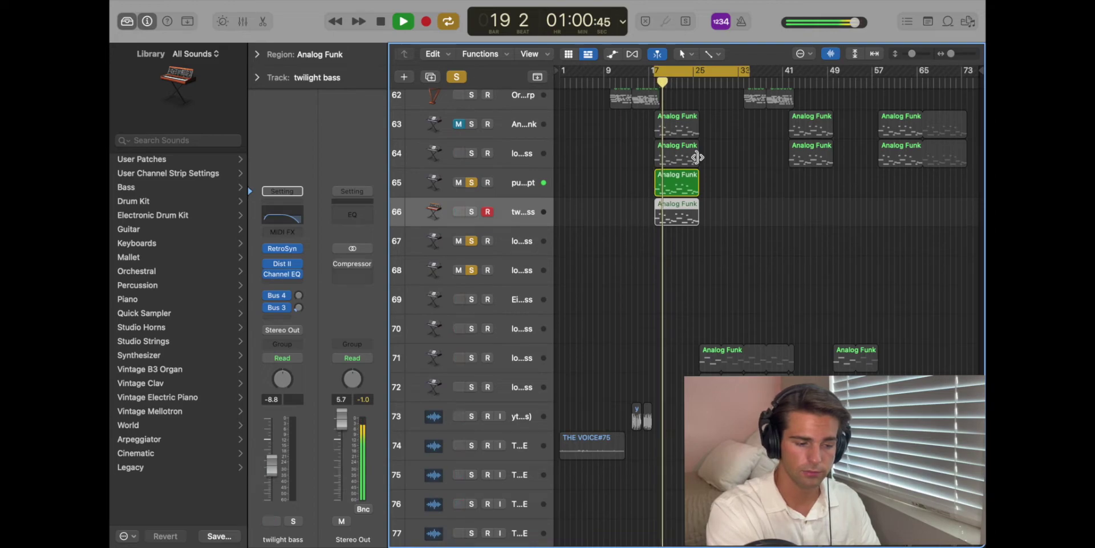
{"action": "key", "text": "space"}
Solo the twilight bass track, unsolo the pure sub 2022 sept track, and start playback to compare the sound
{"action": "left_click", "coordinate": [471, 213]}
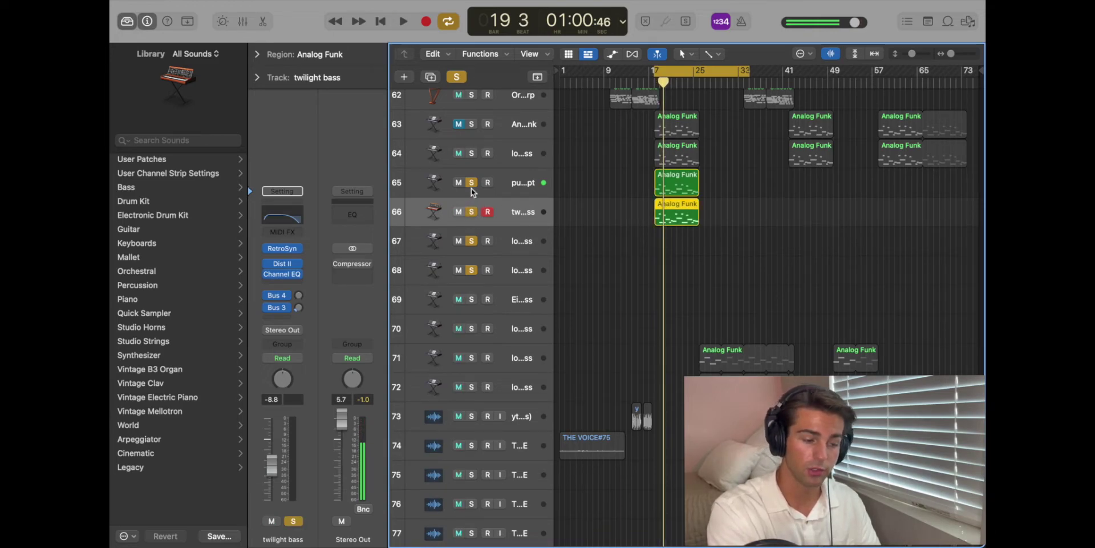
{"action": "left_click", "coordinate": [471, 183]}
{"action": "key", "text": "space"}
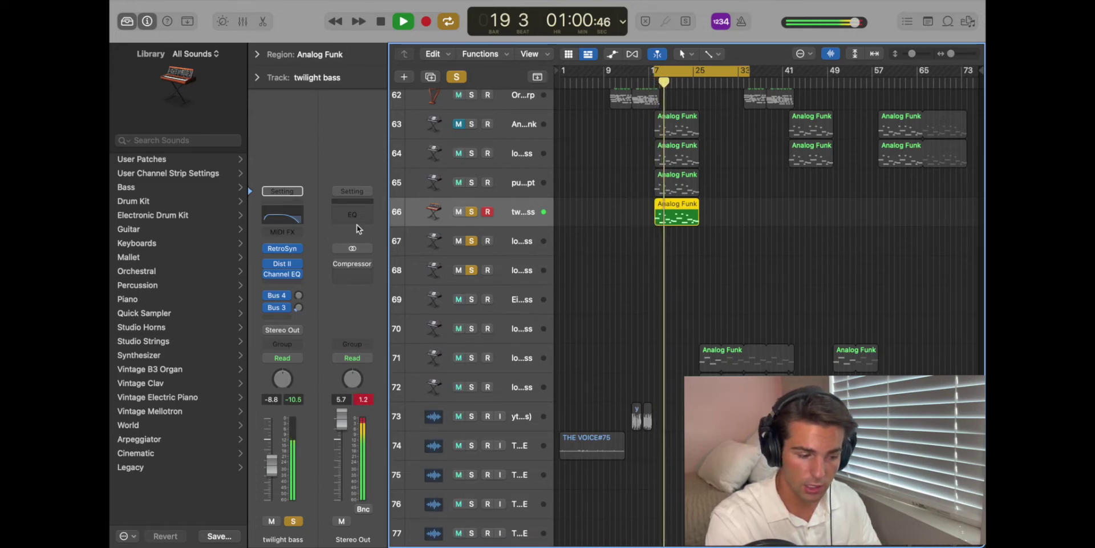
Stop playback, clear all track solos, and mute tracks 64 and 65 so twilight bass plays alone among the duplicate bass parts
{"action": "key", "text": "space"}
{"action": "left_click", "coordinate": [458, 77]}
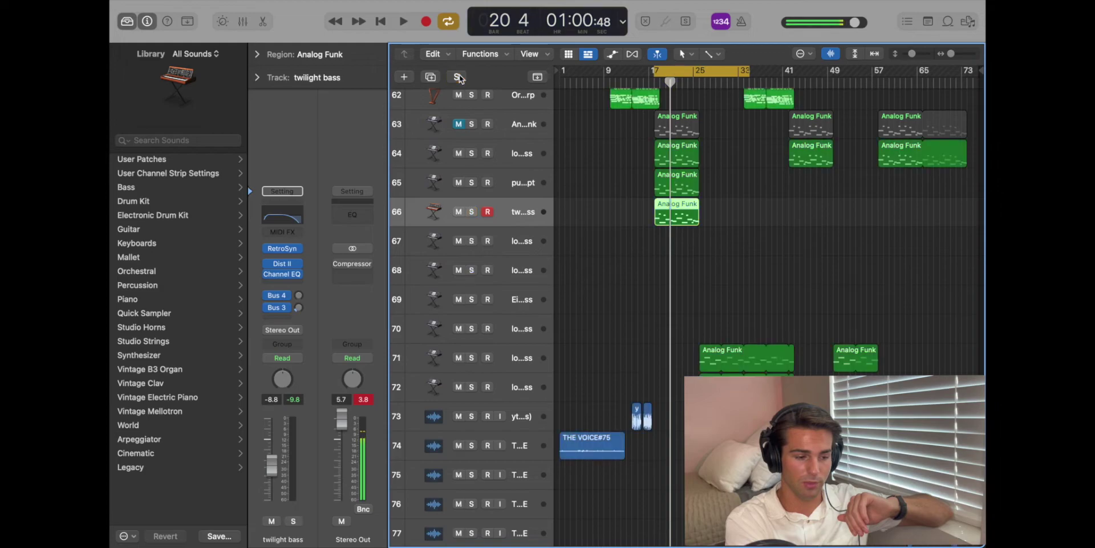
{"action": "left_click_drag", "start_coordinate": [459, 182], "coordinate": [459, 153]}
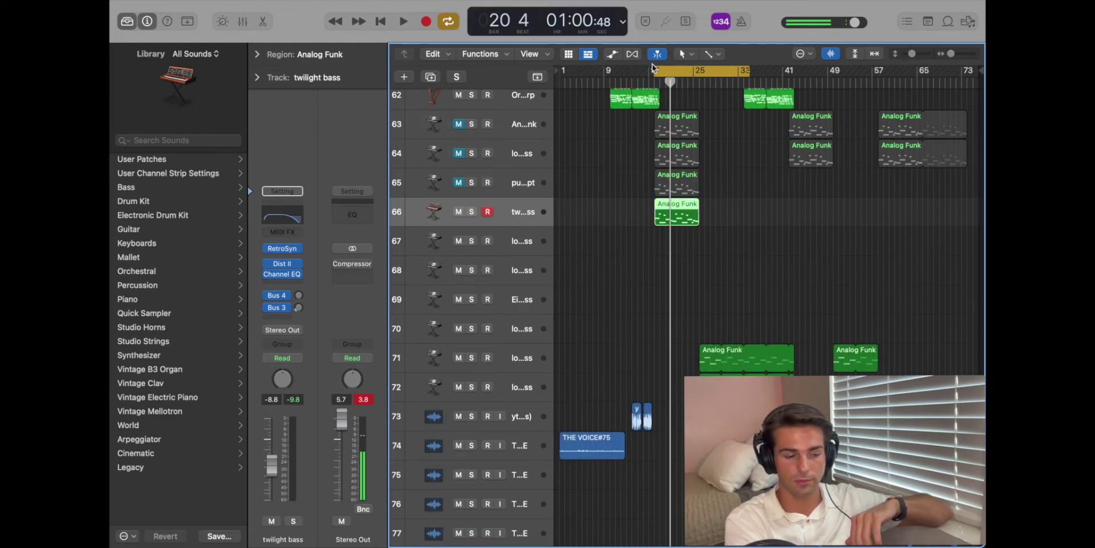
Extend the cycle range's start back to about bar 16, play the full mix with the twilight bass, and stop playback
{"action": "left_click_drag", "start_coordinate": [616, 80], "coordinate": [642, 79]}
{"action": "key", "text": "space"}
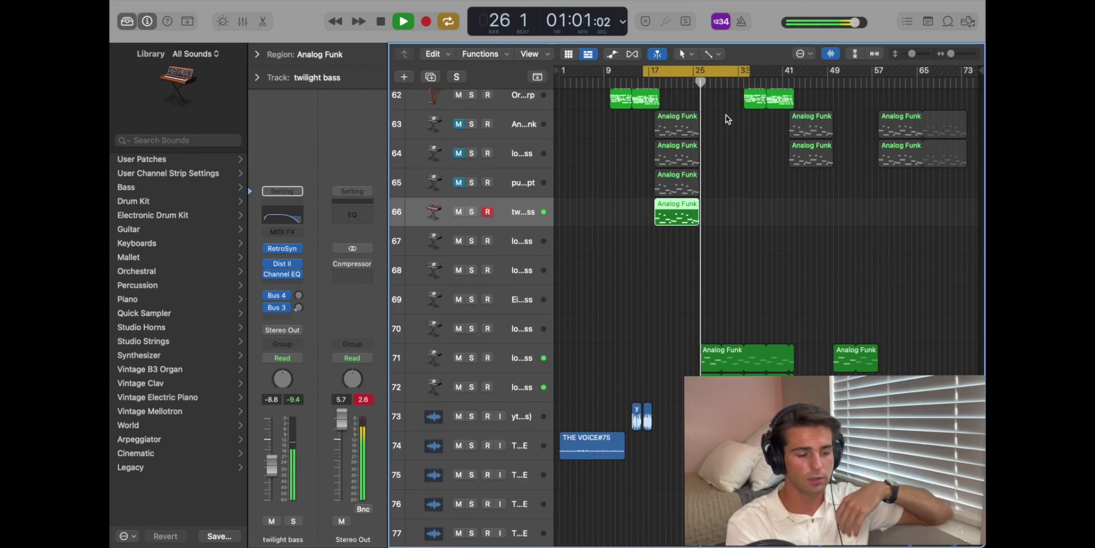
{"action": "scroll", "coordinate": [726, 119], "scroll_direction": "up", "scroll_amount": 2}
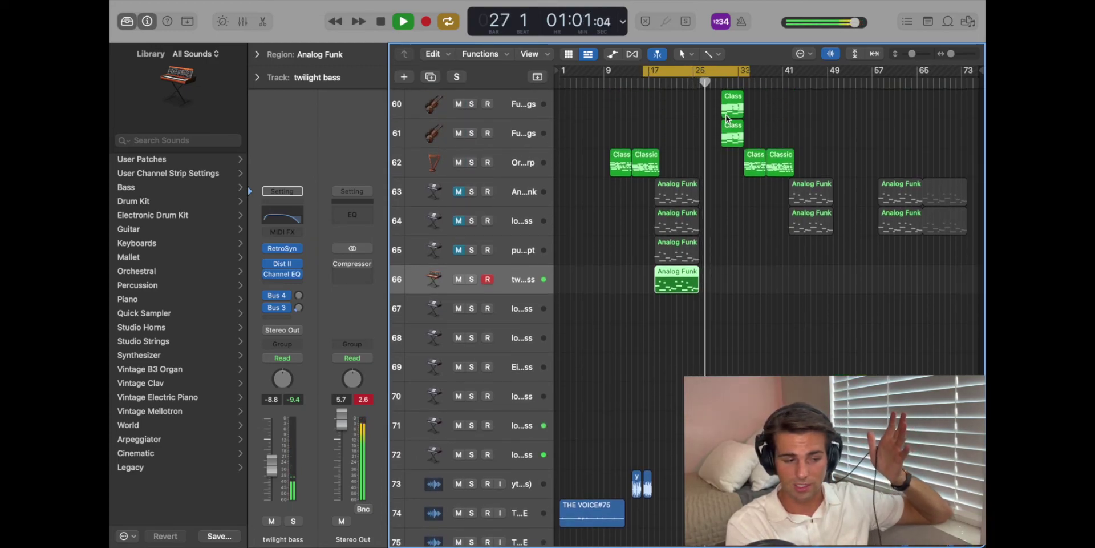
{"action": "scroll", "coordinate": [726, 119], "scroll_direction": "up", "scroll_amount": 4}
{"action": "scroll", "coordinate": [726, 119], "scroll_direction": "down", "scroll_amount": 5}
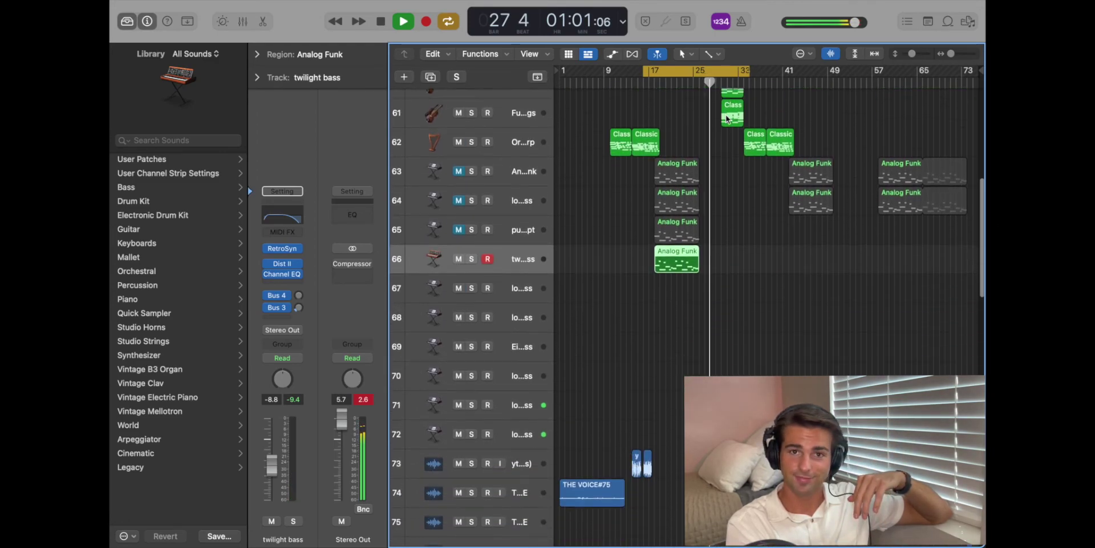
{"action": "key", "text": "space"}
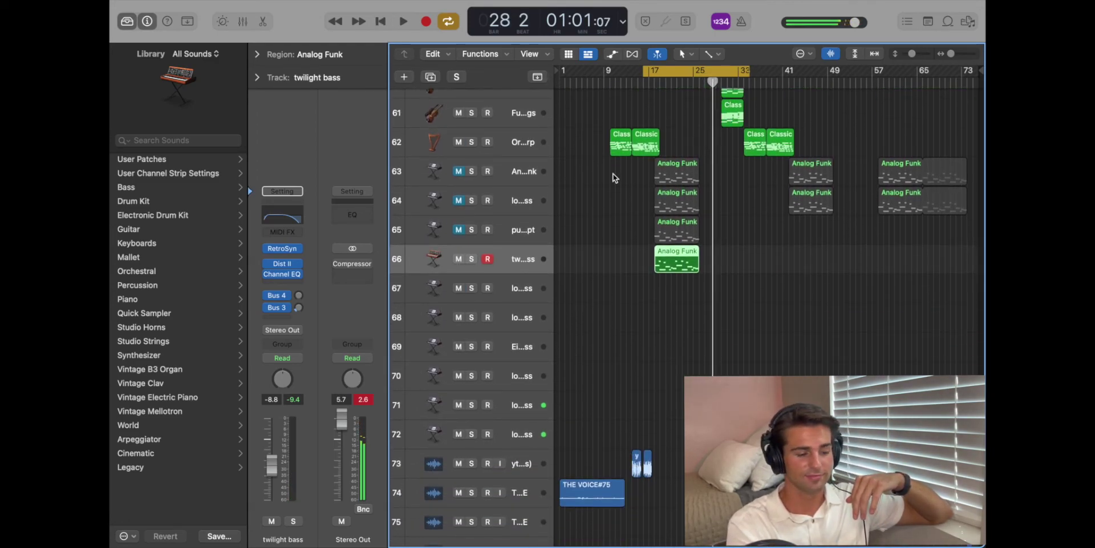